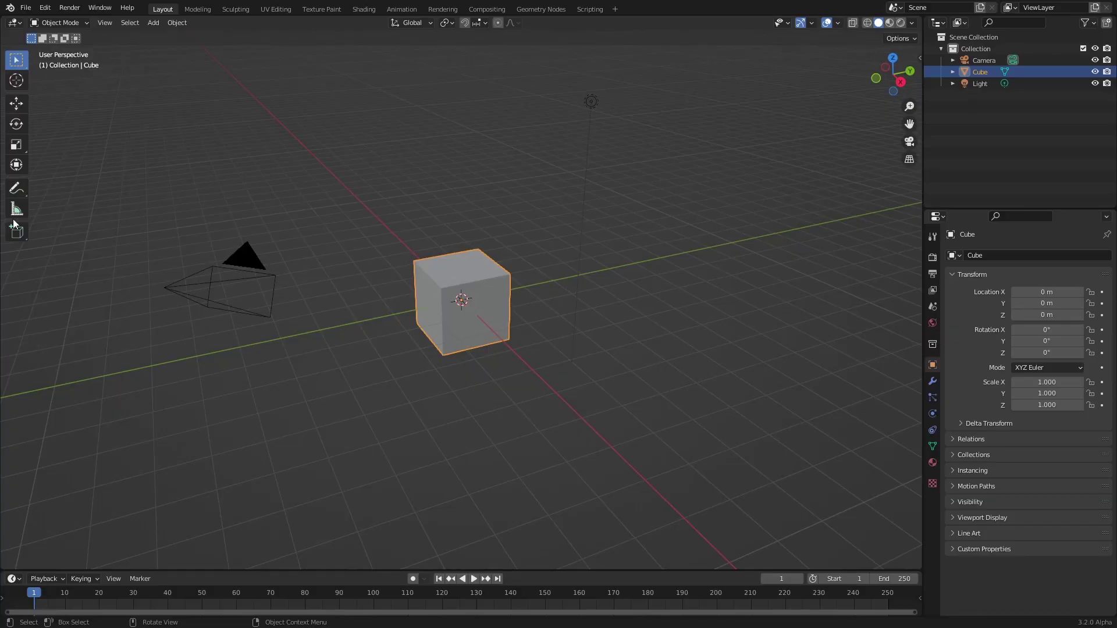
Step: Delete all default objects and add a plane at the origin
key("alt+a")
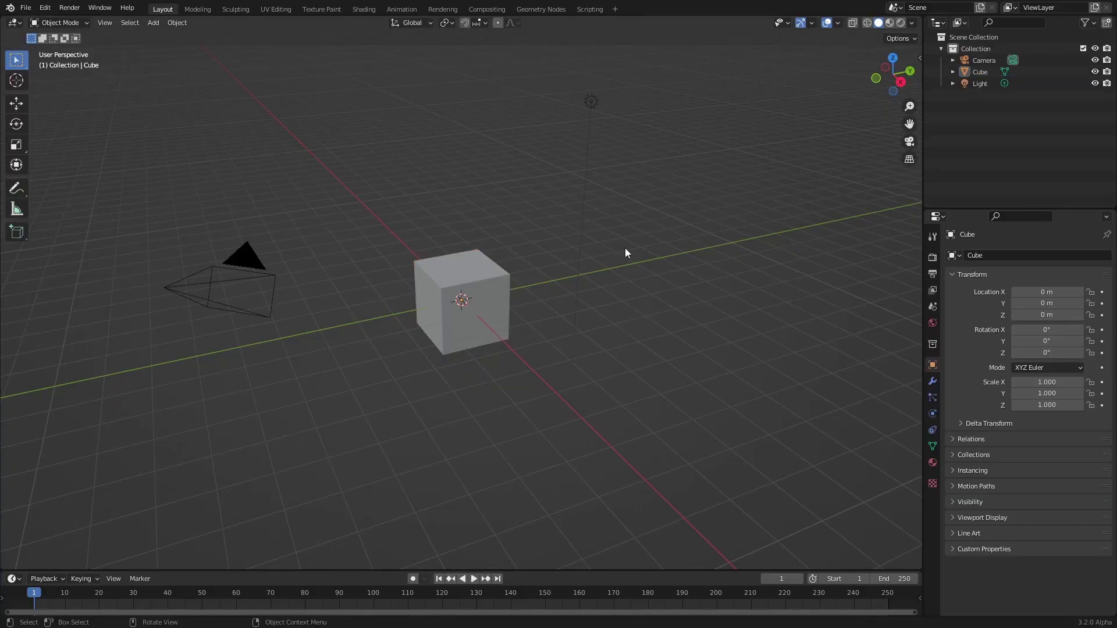
key("a")
key("x")
left_click(617, 210)
key("shift+a")
mouse_move(461, 214)
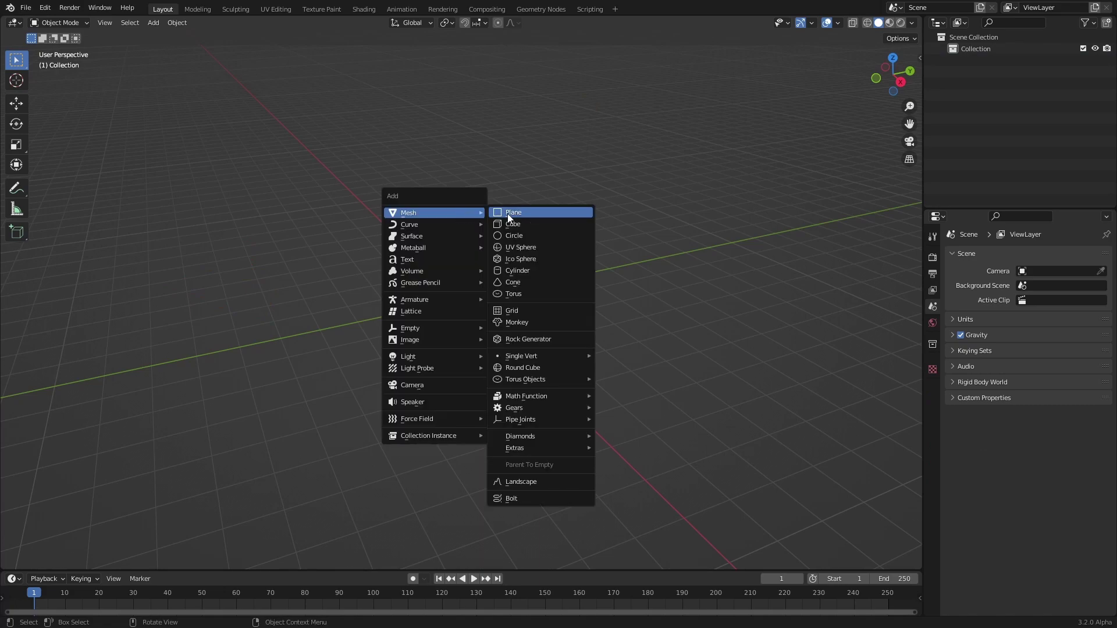
left_click(508, 214)
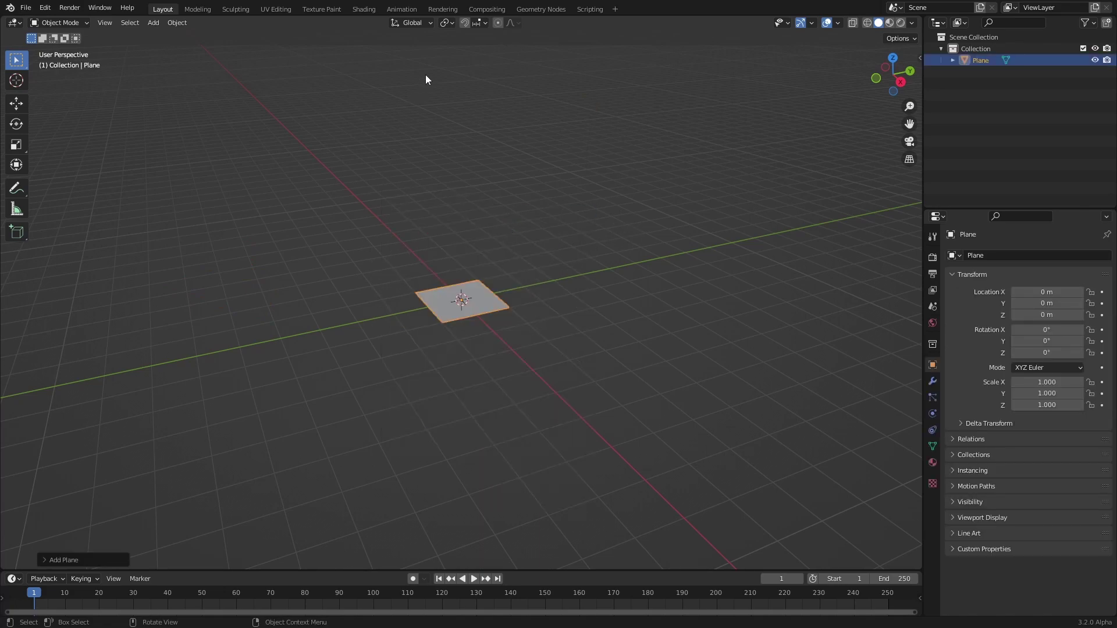
Step: Give the plane a new Geometry Nodes tree in the Geometry Nodes workspace, with a larger node editor
left_click(556, 10)
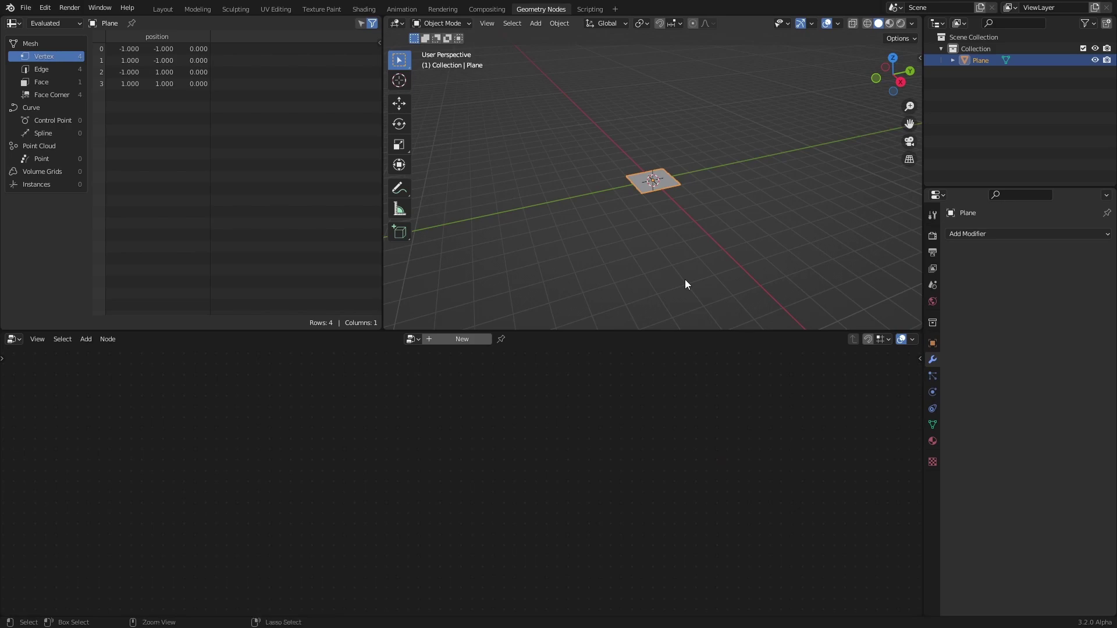
left_click(461, 340)
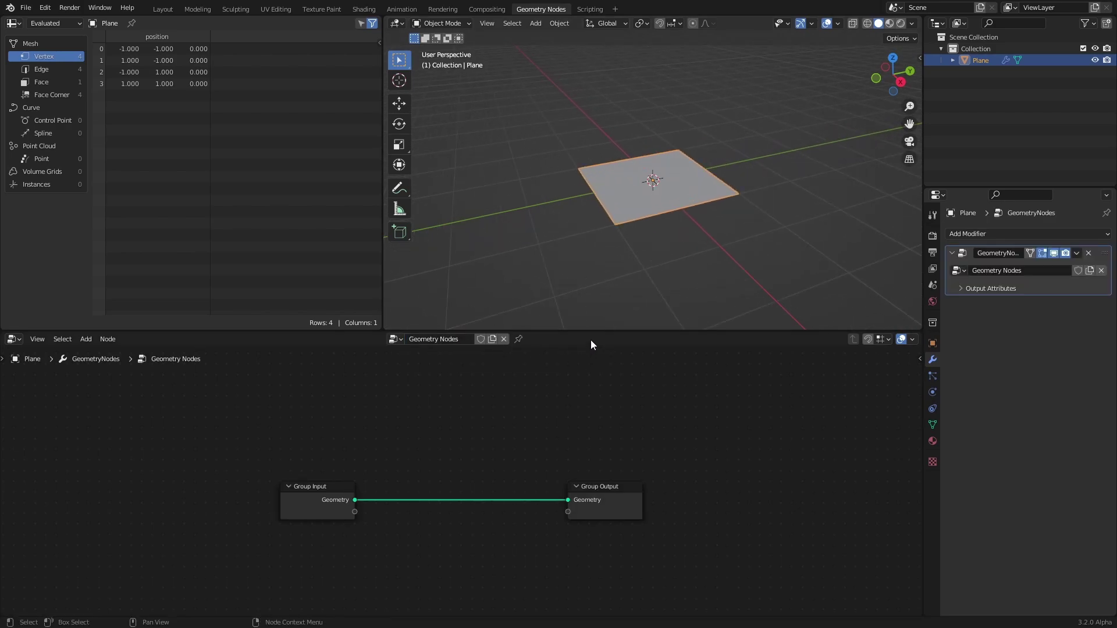
left_click_drag(595, 331, 600, 296)
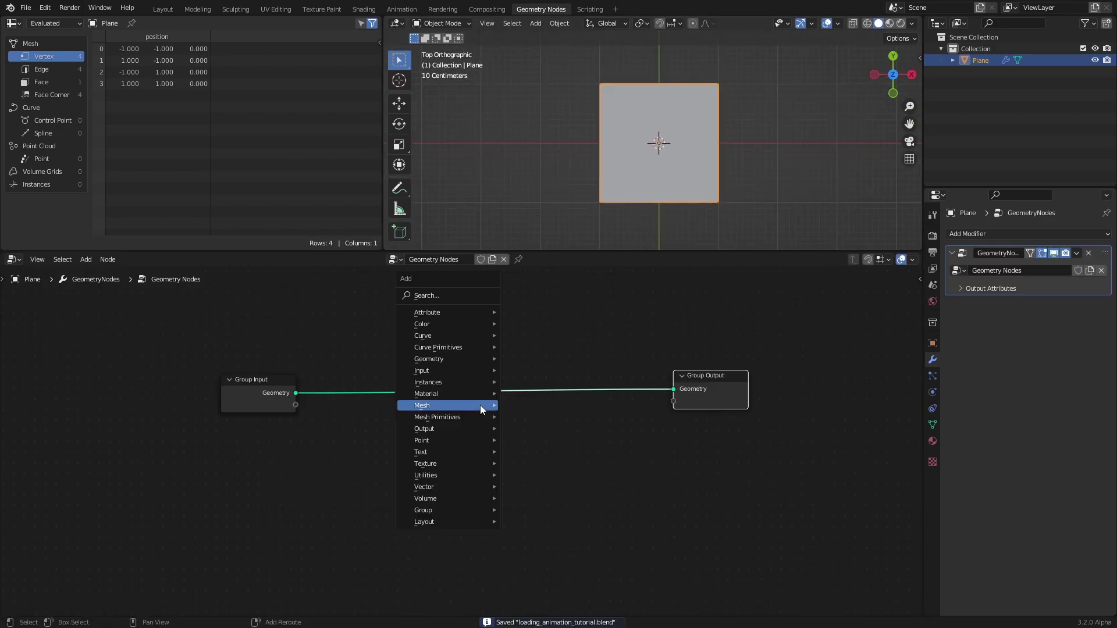
Step: Add a Curve Circle node, expose its Resolution as a modifier input, test 3, then return it to 32
mouse_move(477, 404)
mouse_move(462, 347)
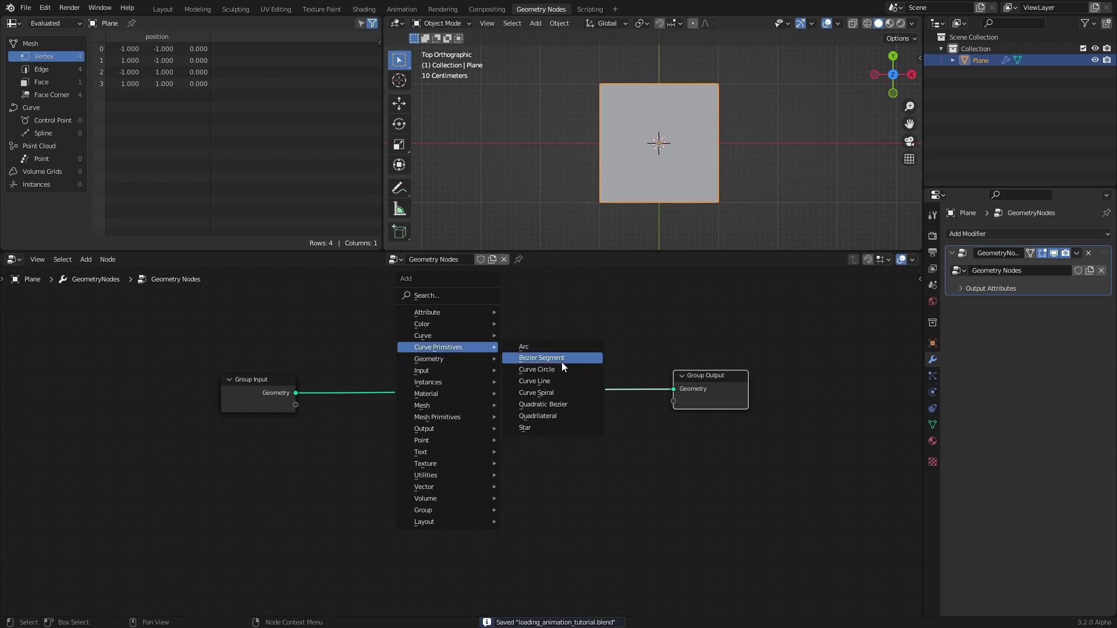
left_click(563, 370)
left_click(472, 361)
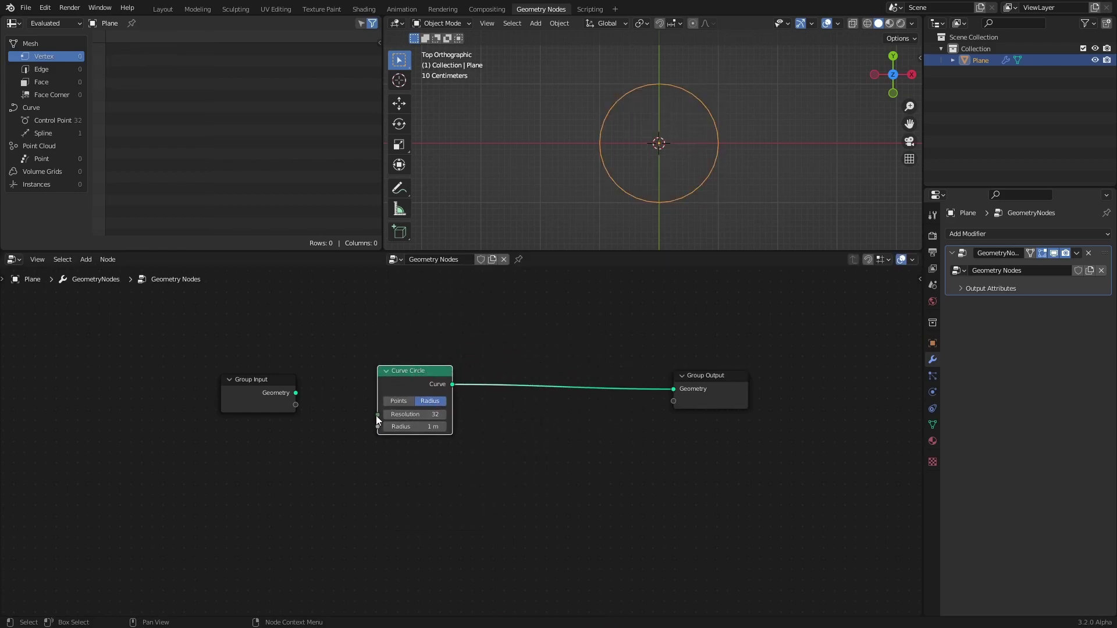
left_click_drag(377, 414, 289, 404)
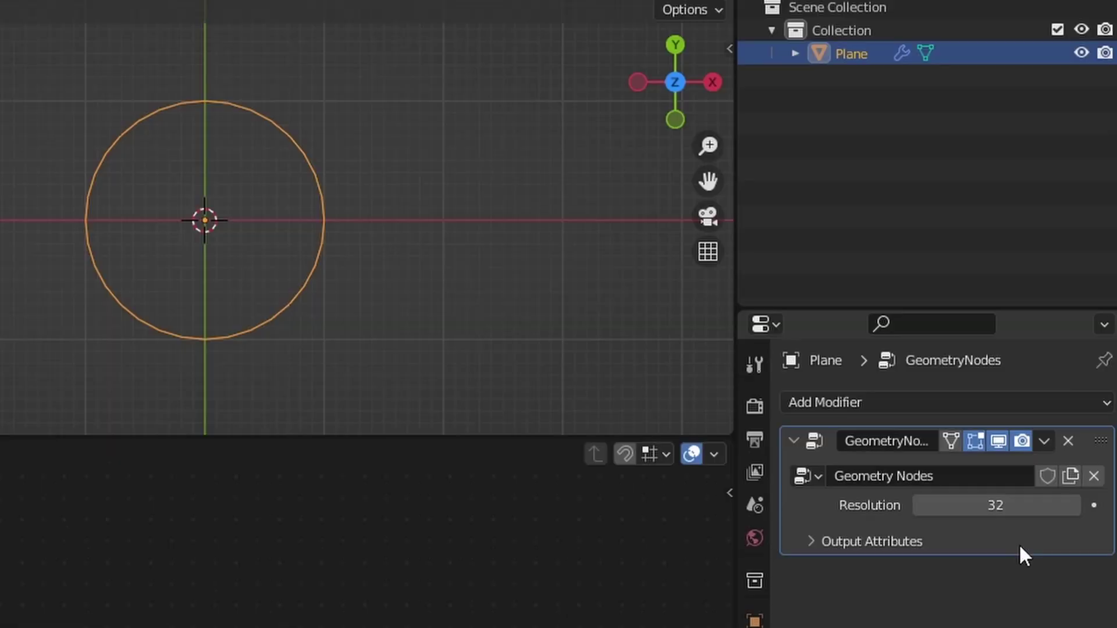
left_click_drag(1056, 285, 1024, 285)
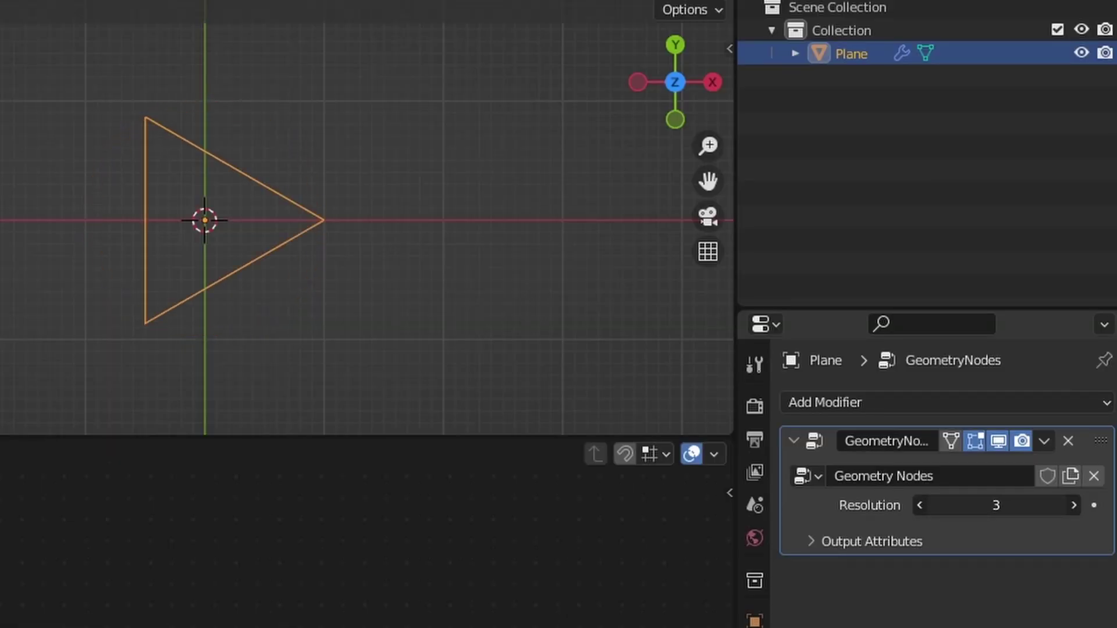
mouse_move(1021, 505)
left_mouse_down()
mouse_move(1064, 505)
mouse_move(1000, 505)
left_mouse_up()
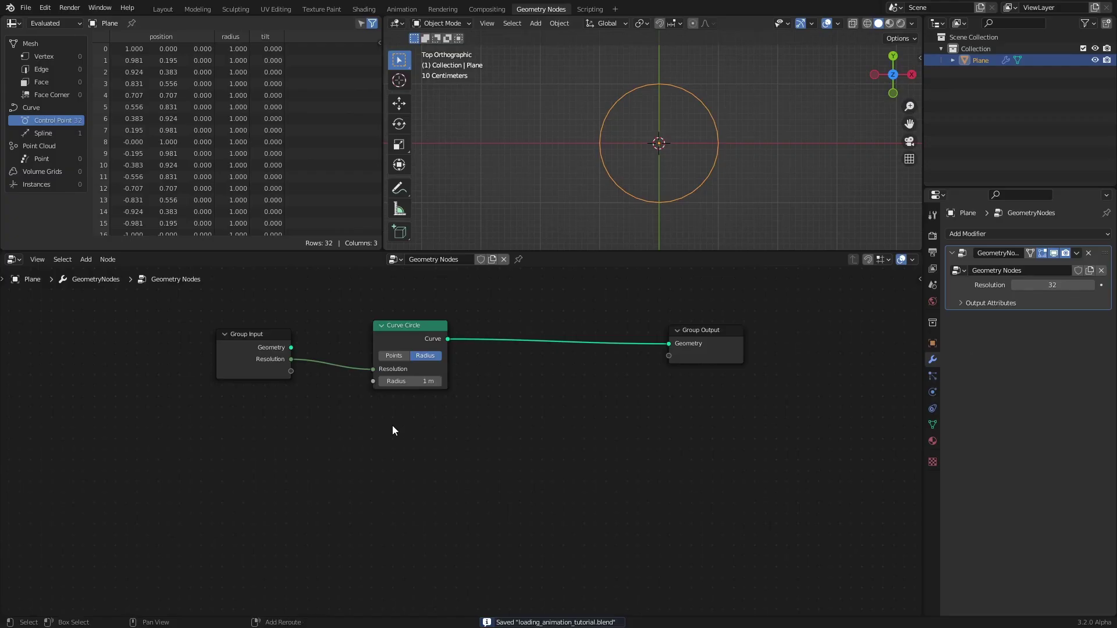
Step: Add a UV Sphere node below the circle with a radius of 0.1
key("shift+a")
mouse_move(367, 460)
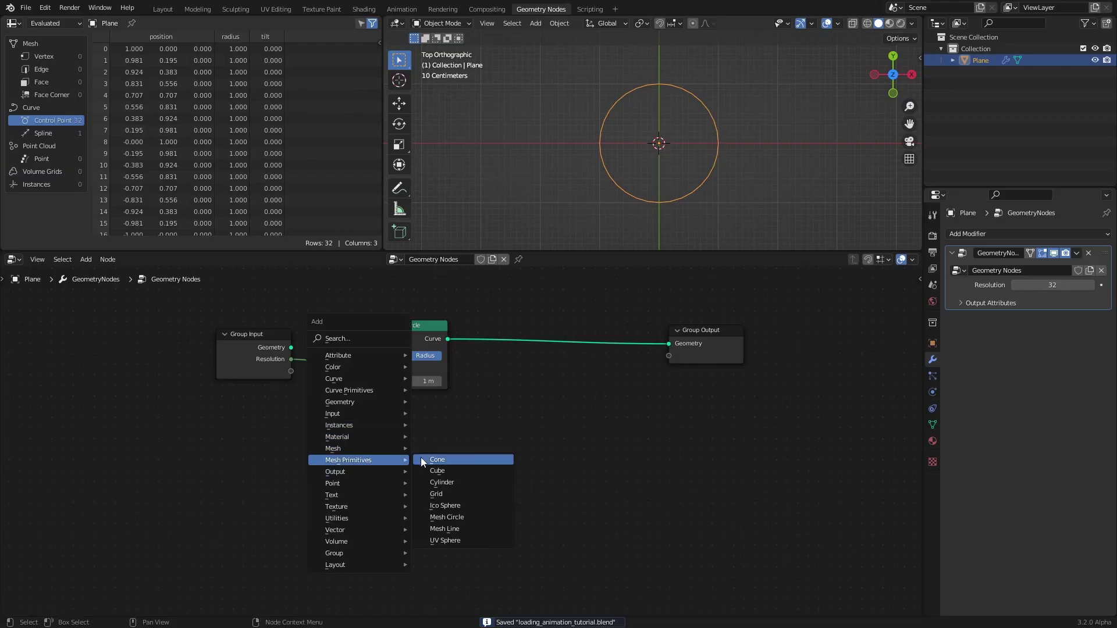
left_click(453, 541)
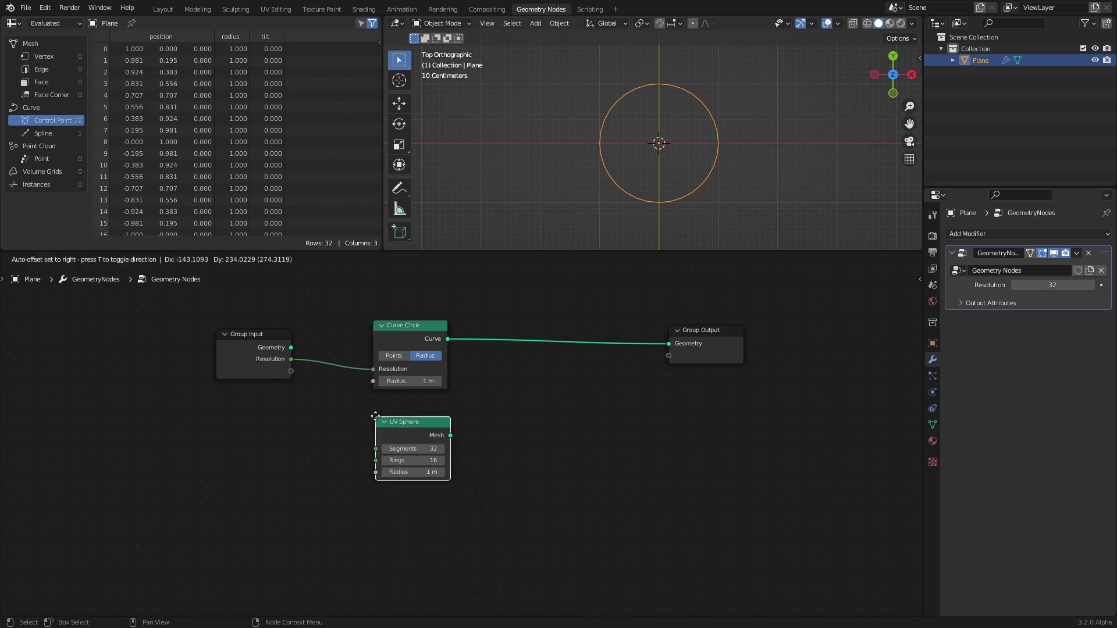
left_click(372, 407)
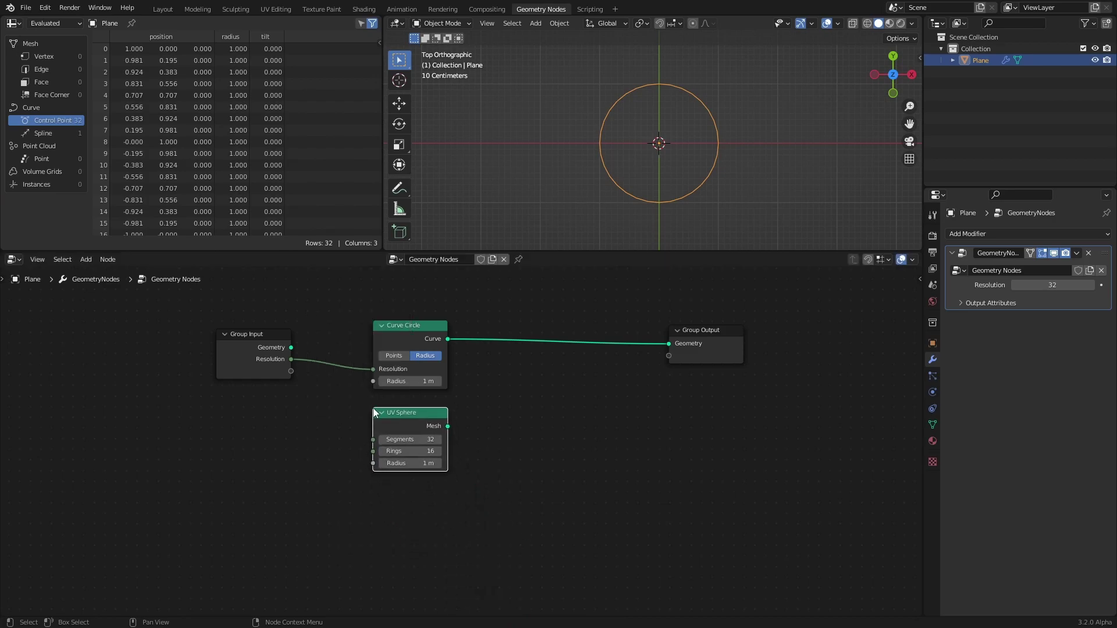
left_click(416, 466)
type("0.1")
key("Return")
Step: Insert Instance on Points between circle and output, using the sphere mesh as instance, and save
key("shift+a")
mouse_move(545, 339)
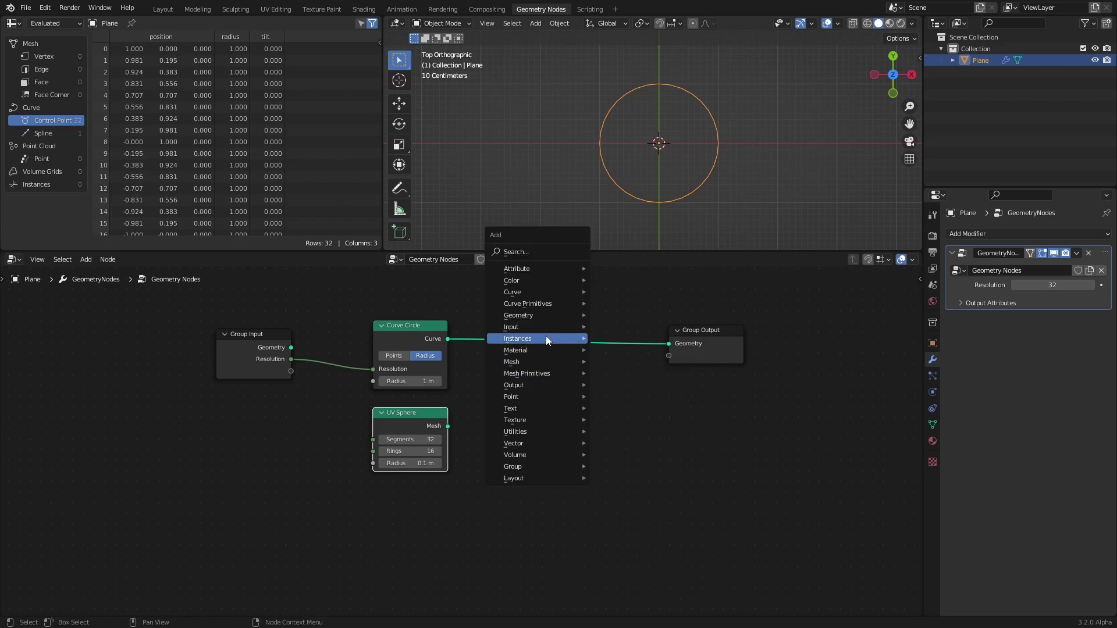
left_click(620, 340)
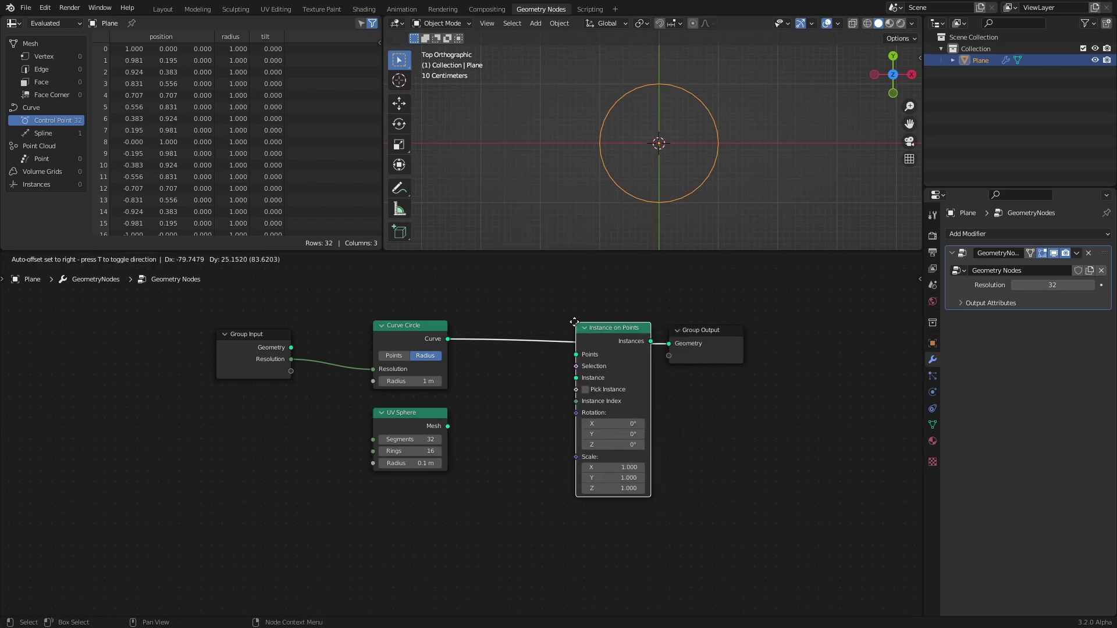
left_click(517, 371)
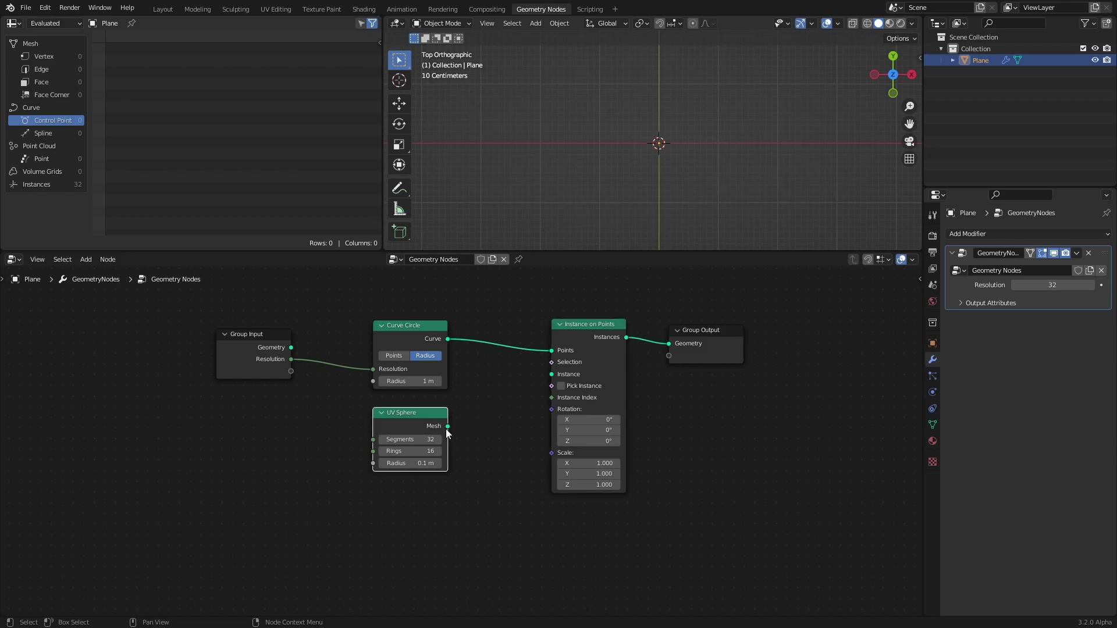
left_click_drag(447, 426, 552, 375)
key("ctrl+s")
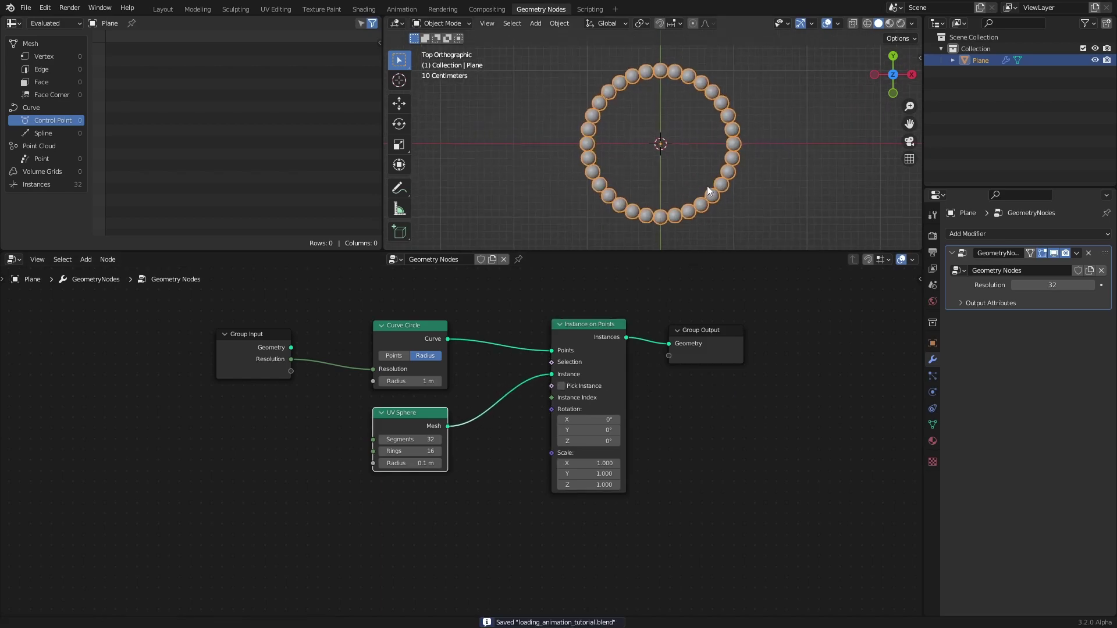
middle_click_drag(704, 190, 696, 174, "shift")
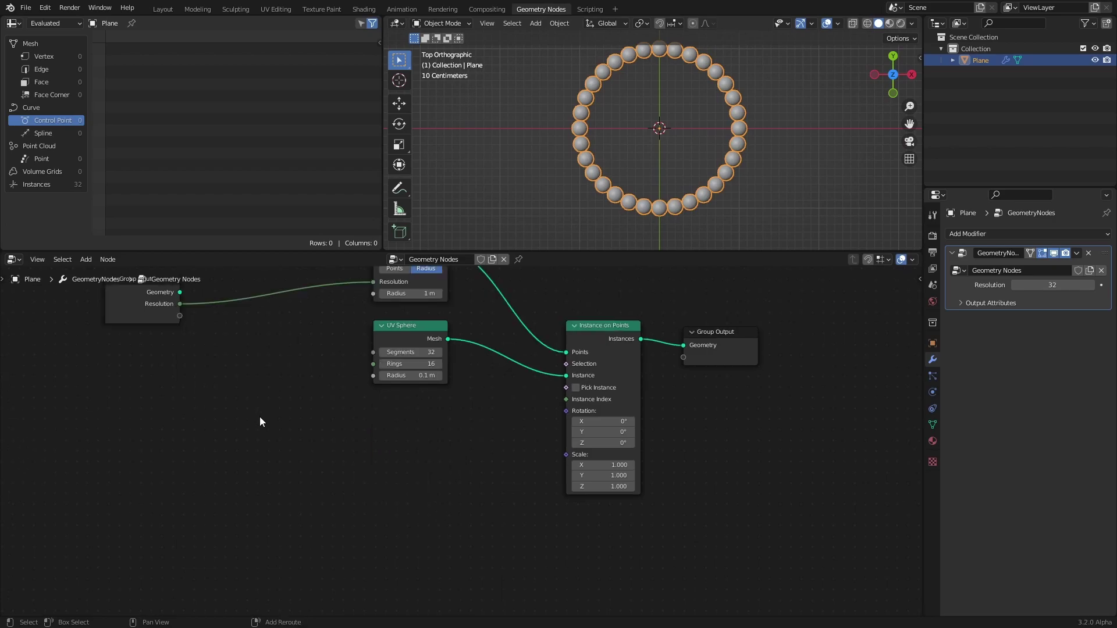
Step: Add an Index node and a Math node set to Multiply beside it
key("shift+a")
mouse_move(244, 407)
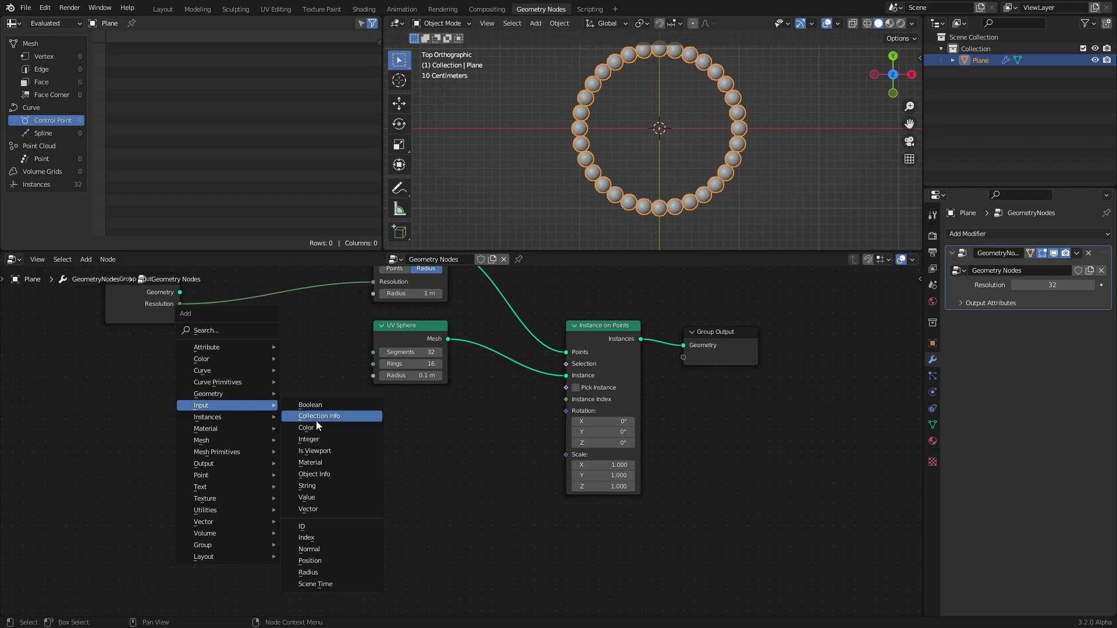
left_click(318, 537)
left_click(222, 420)
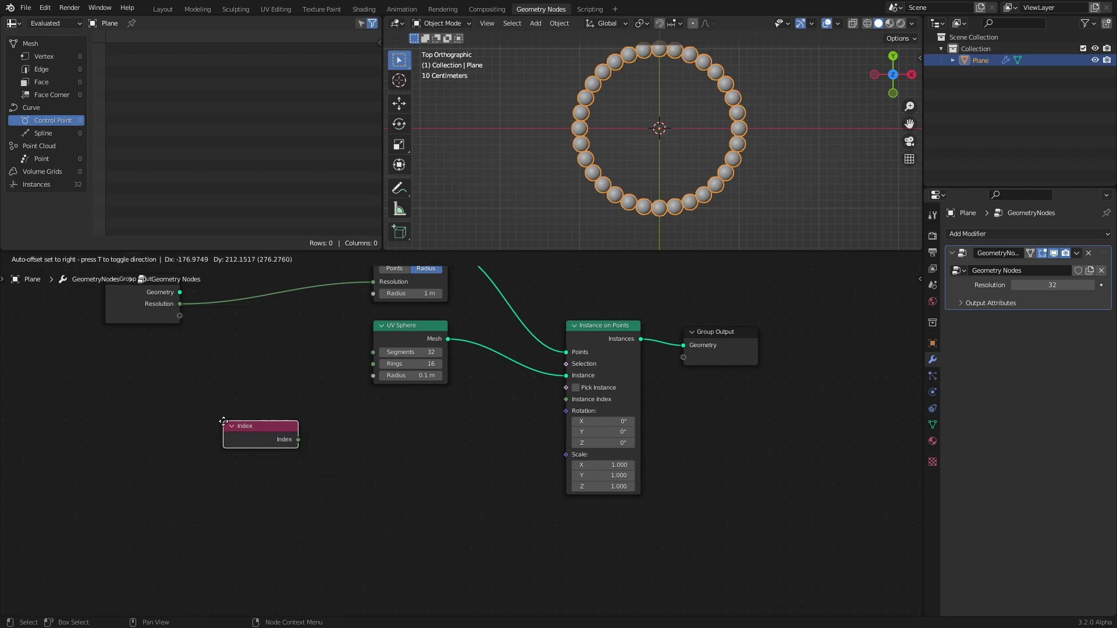
key("shift+a")
mouse_move(329, 559)
left_click(416, 527)
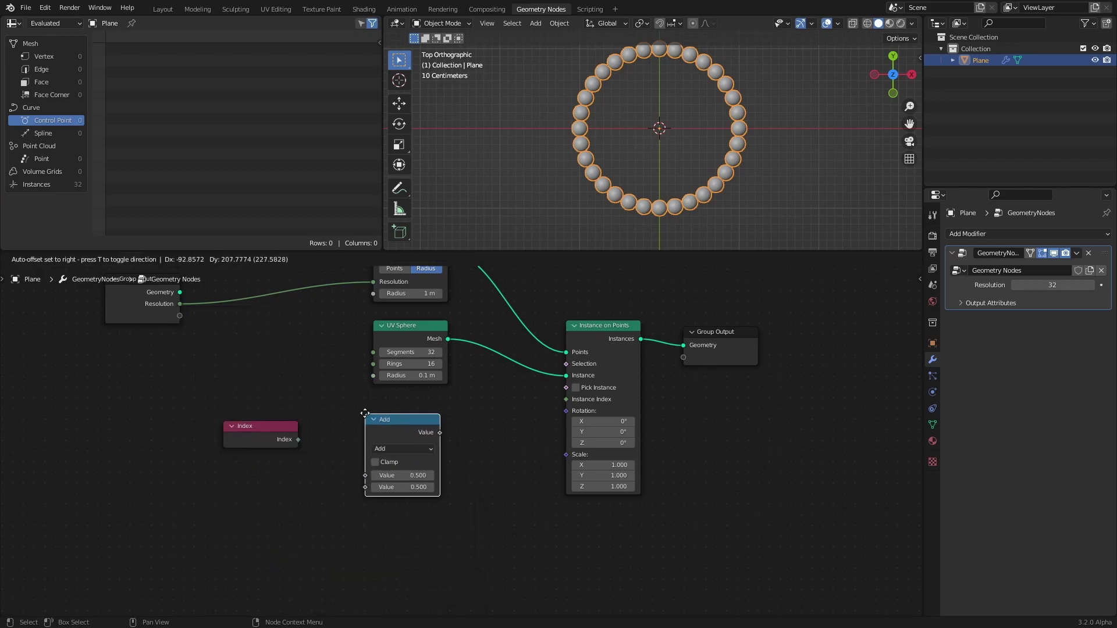
left_click(399, 432)
left_click(400, 439)
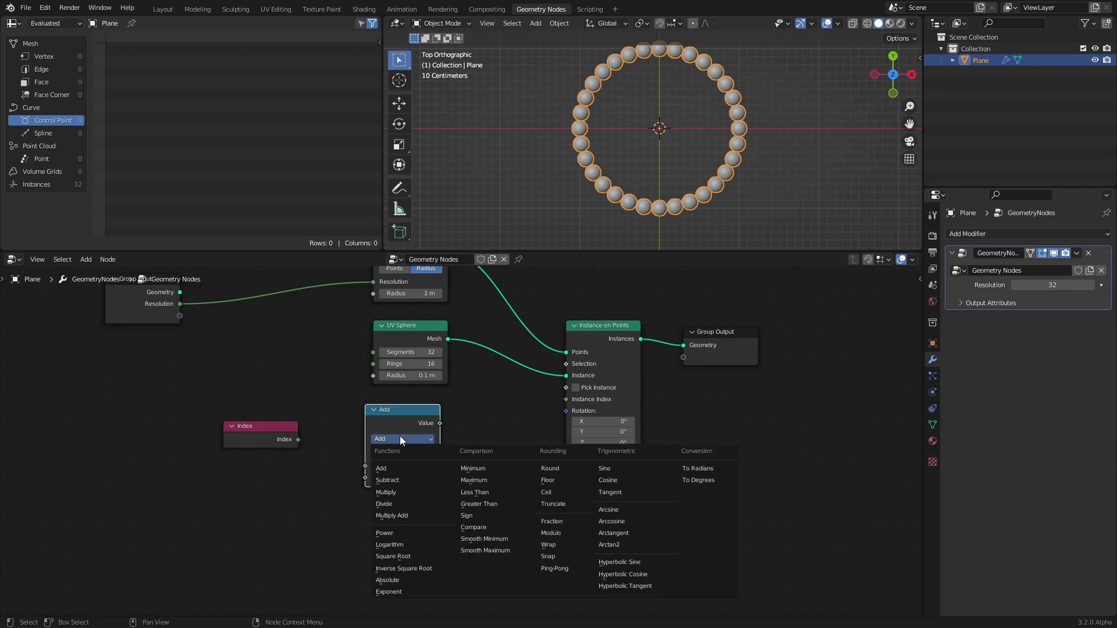
left_click(390, 492)
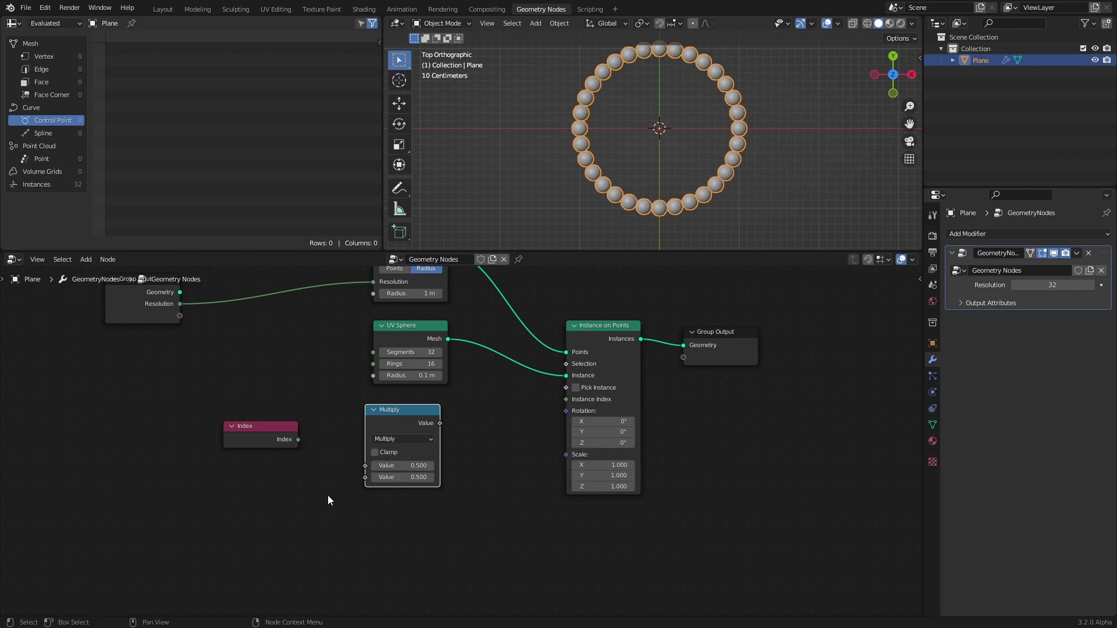
Step: Feed Index into Multiply, drive Instance on Points Scale with the result, and set the factor to 0.03
left_click_drag(298, 440, 411, 464)
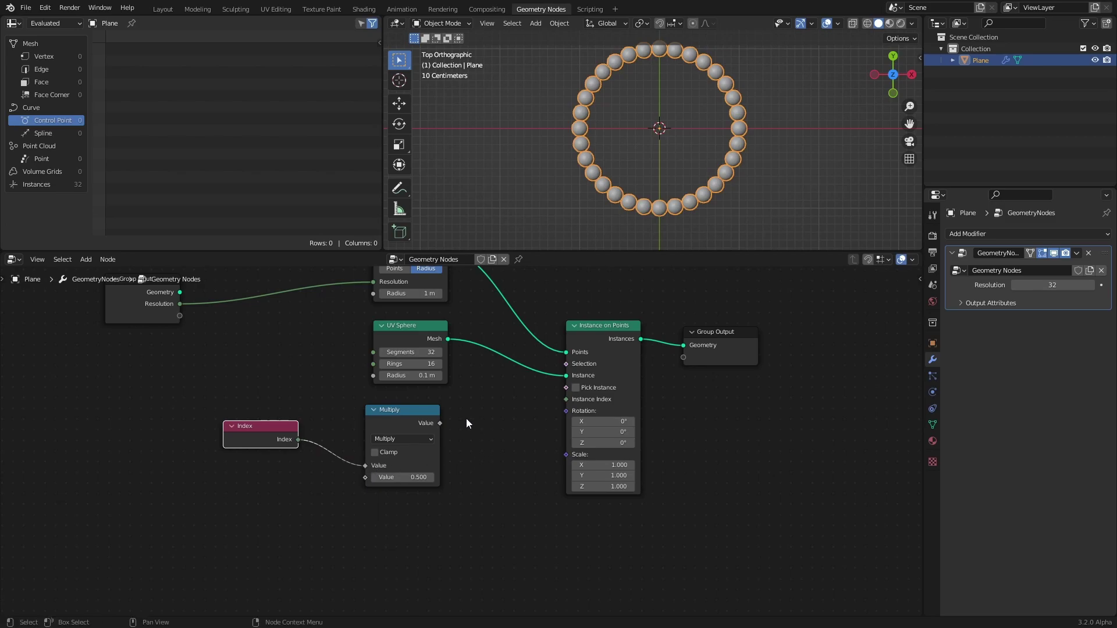
left_click_drag(440, 423, 571, 453)
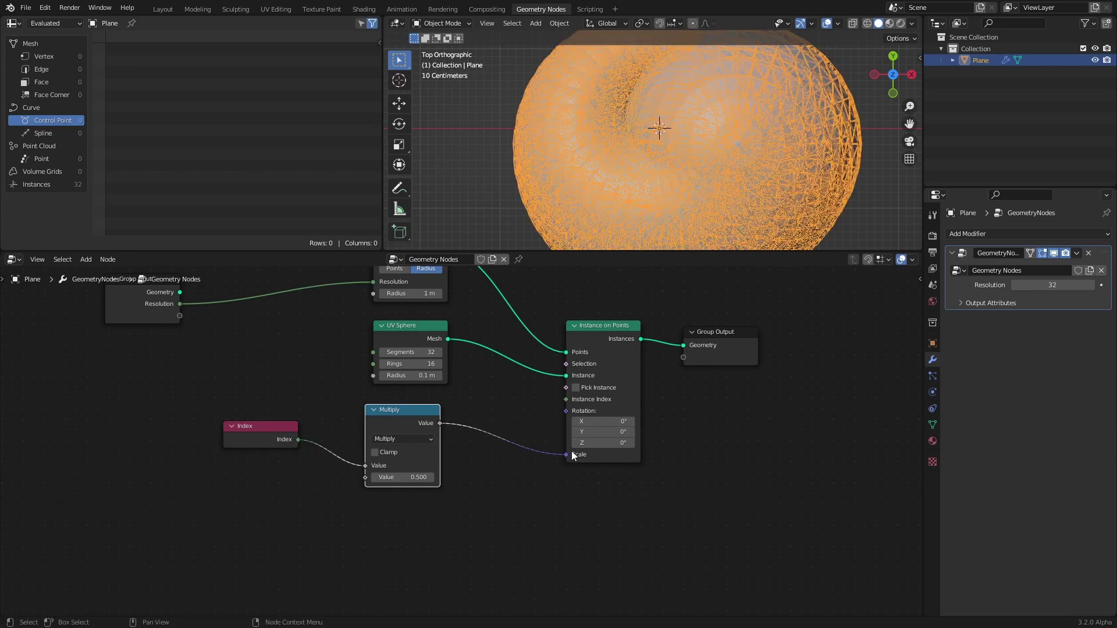
scroll(666, 148, "down", 3)
key("ctrl+s")
double_click(401, 477)
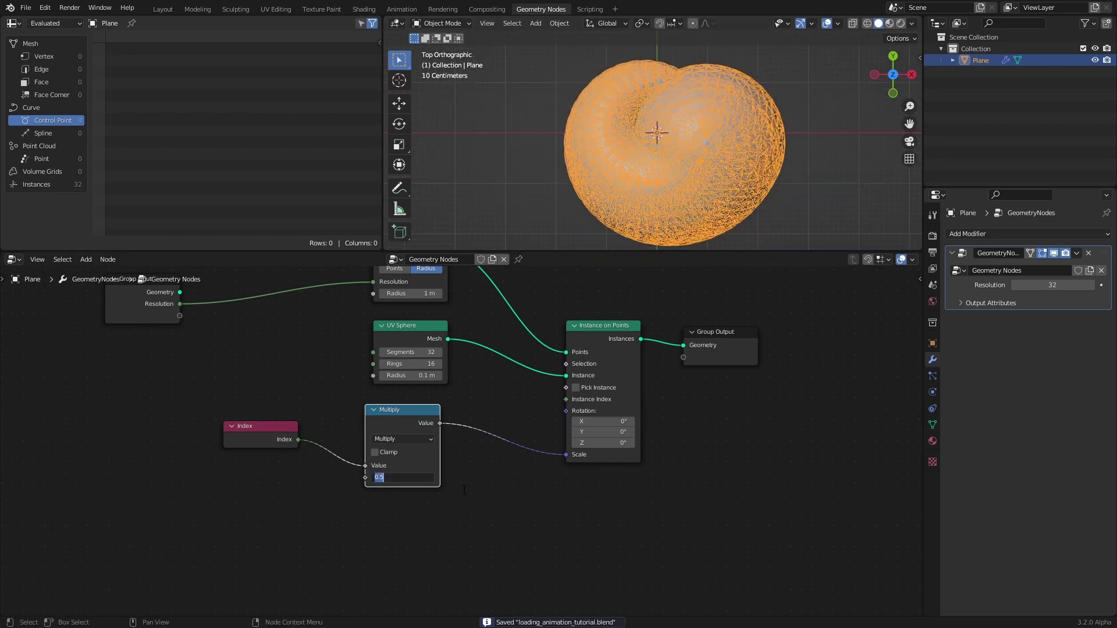
type("0.03")
key("Return")
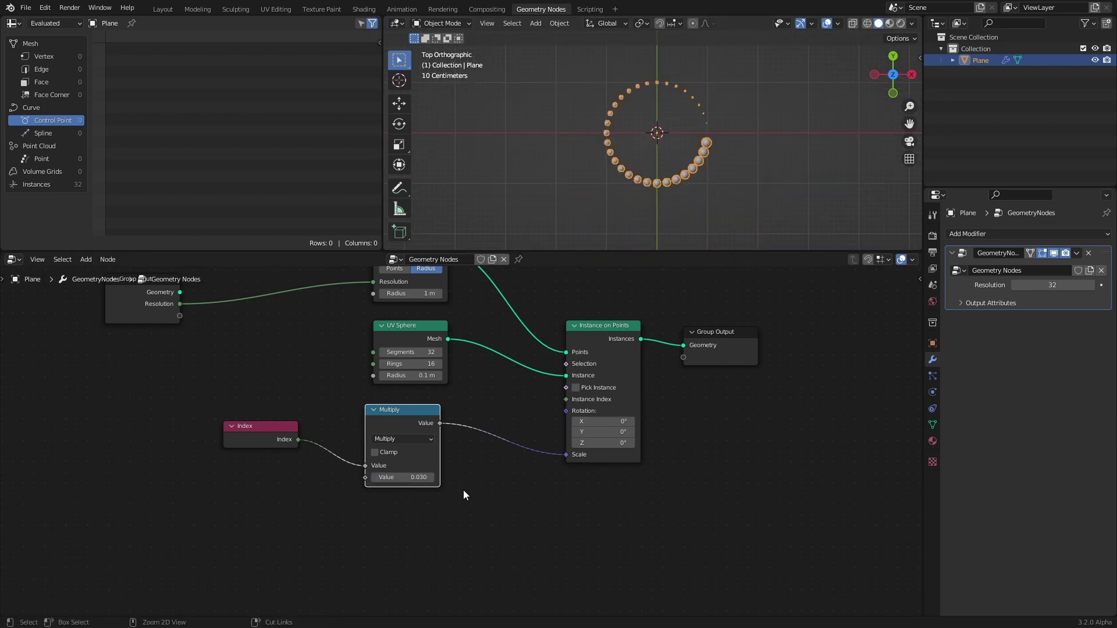
scroll(627, 163, "up", 3)
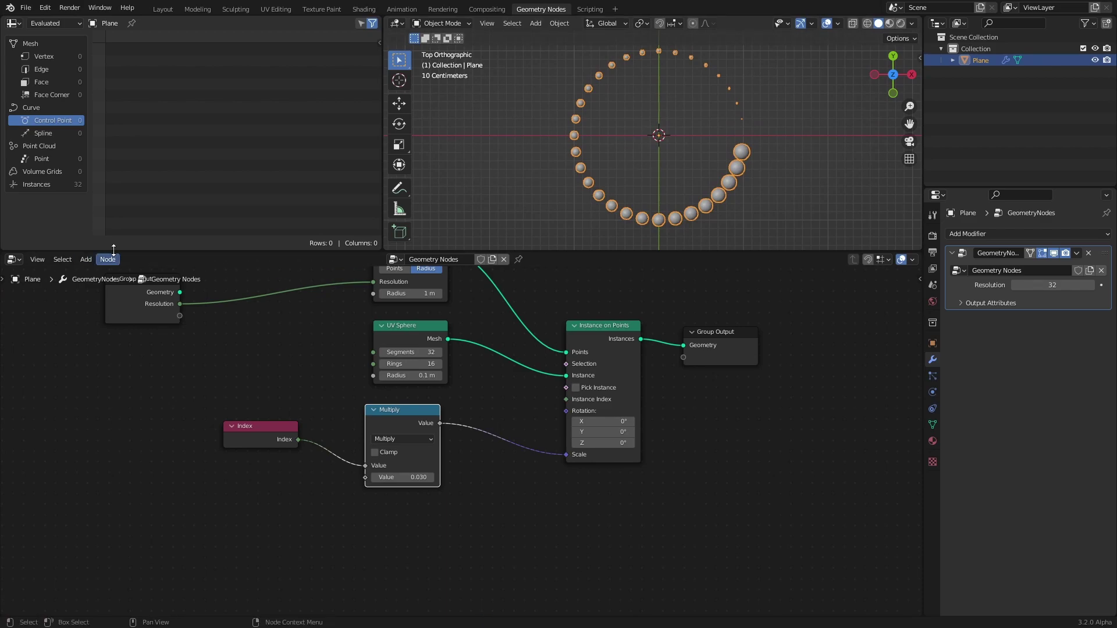
Step: List the 32 instances in the spreadsheet's Instances data view
left_click(60, 185)
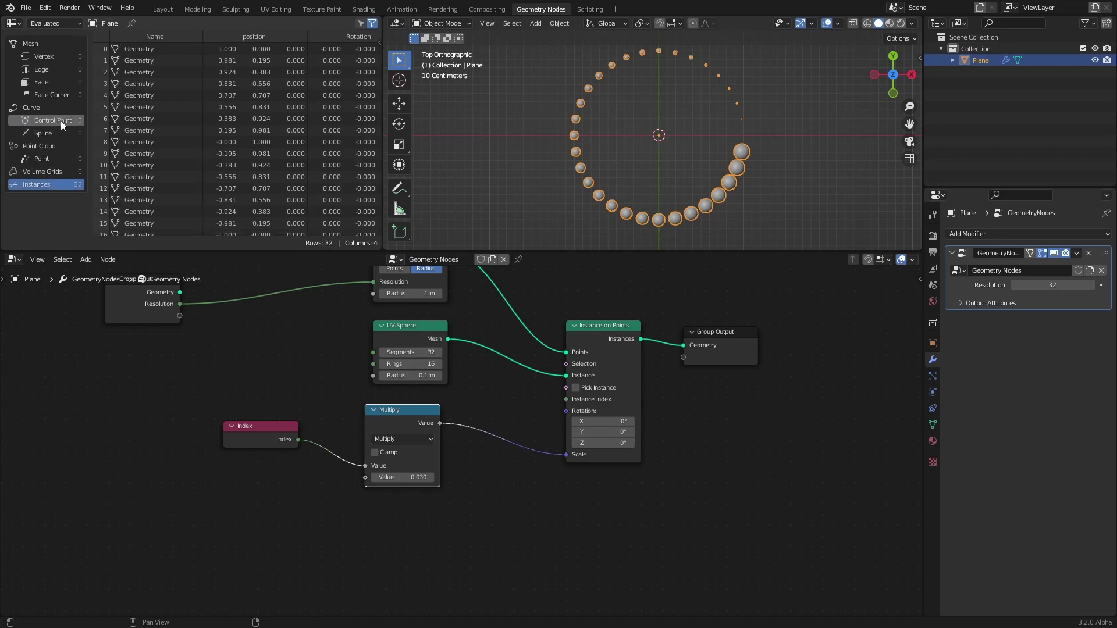
left_click(61, 120)
left_click(60, 184)
Step: Briefly try a smaller 0.010 Multiply factor and save the file
scroll(107, 149, "down", 6)
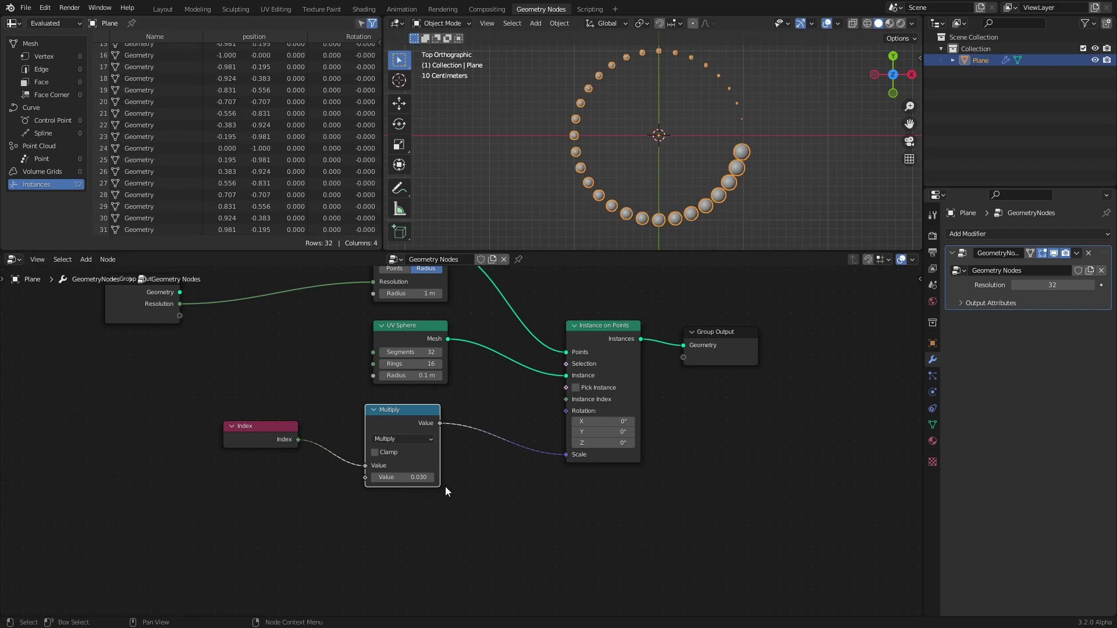
mouse_move(403, 477)
left_mouse_down()
mouse_move(438, 477)
mouse_move(393, 477)
mouse_move(431, 478)
mouse_move(407, 477)
left_mouse_up()
key("ctrl+s")
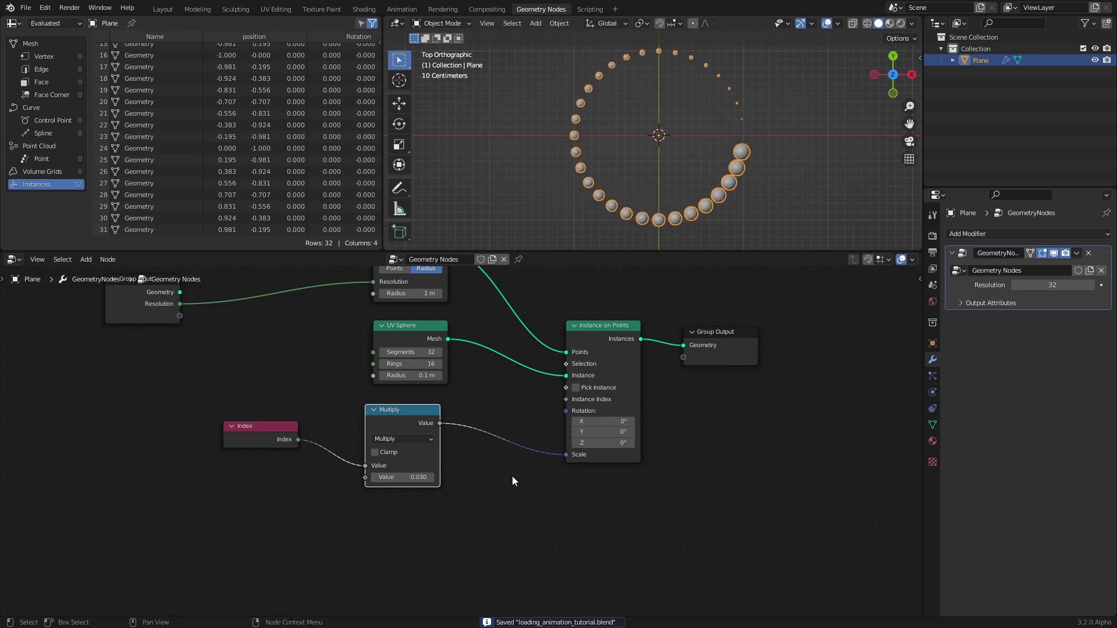
Step: Move the Multiply node right and the Index node left to open space, then save
left_click_drag(407, 411, 499, 410)
middle_click_drag(495, 442, 593, 434)
left_click_drag(358, 418, 285, 417)
key("ctrl+s")
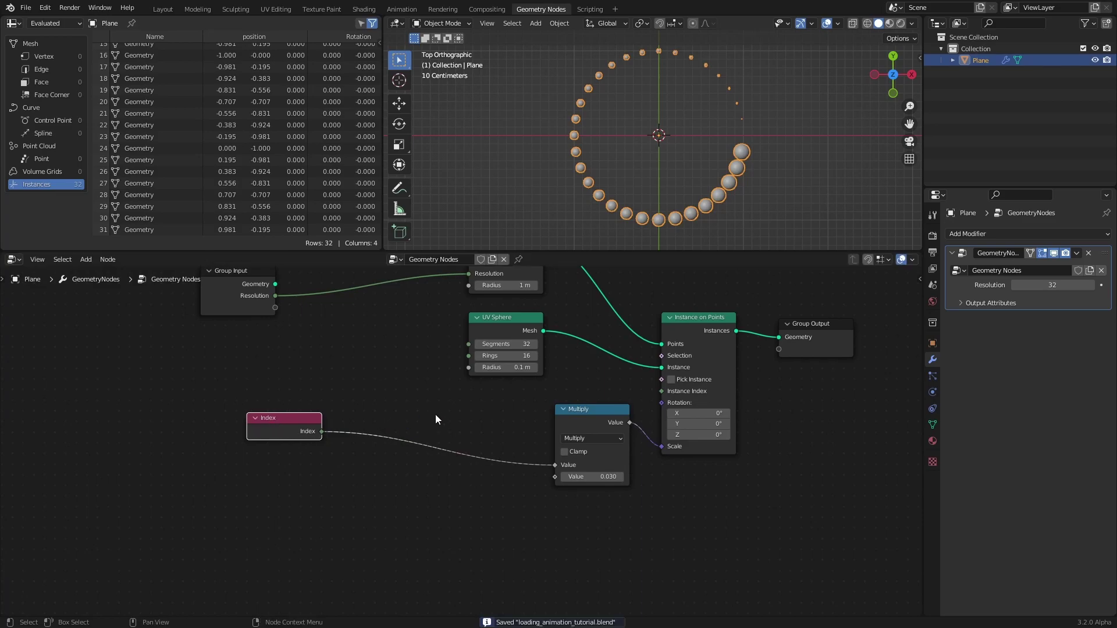
Step: Insert an Add math node into the Index–Multiply link and spread the nodes apart
key("shift+a")
mouse_move(402, 424)
left_click(501, 470)
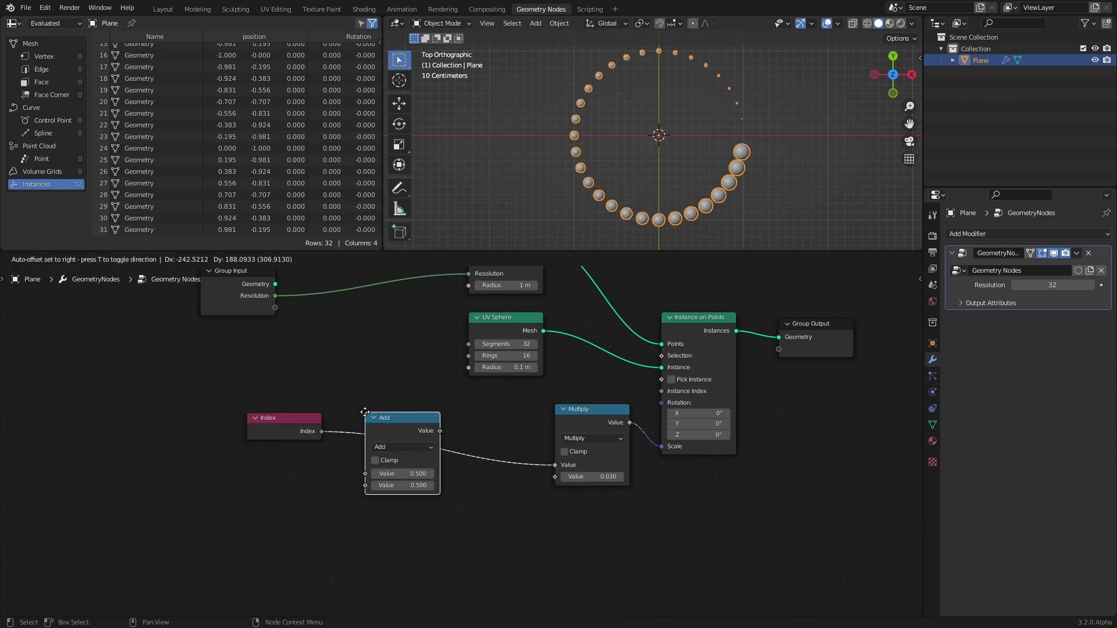
left_click(367, 412)
left_click_drag(291, 418, 216, 423)
left_click_drag(407, 412, 380, 410)
Step: Place a second math node between Add and Multiply, set it to Modulo, and save
key("shift+a")
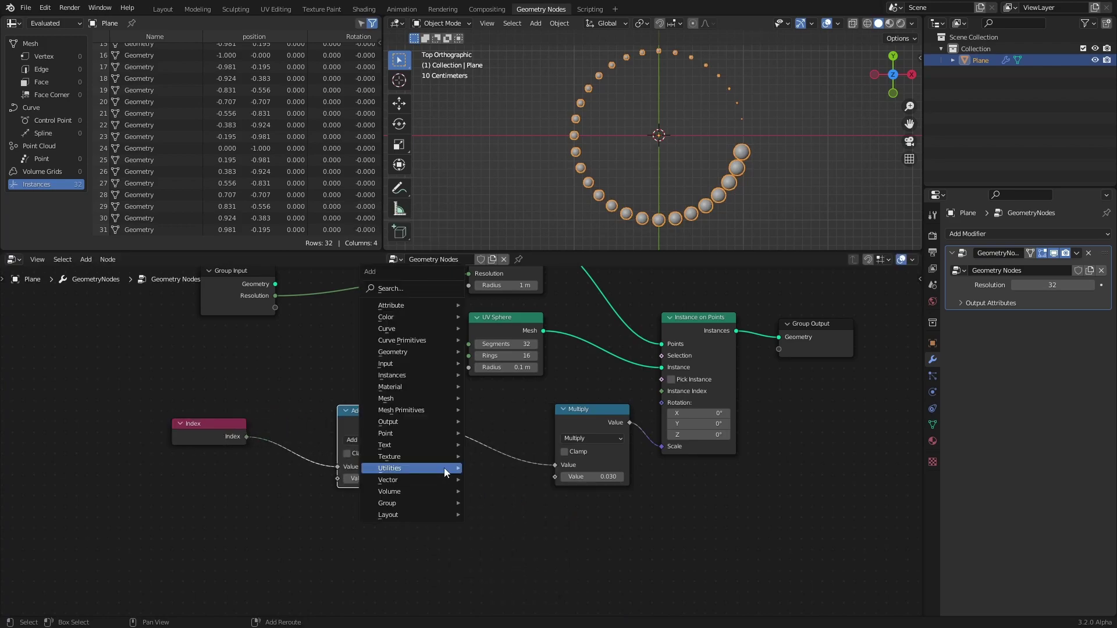
mouse_move(444, 468)
left_click(510, 432)
left_click(487, 427)
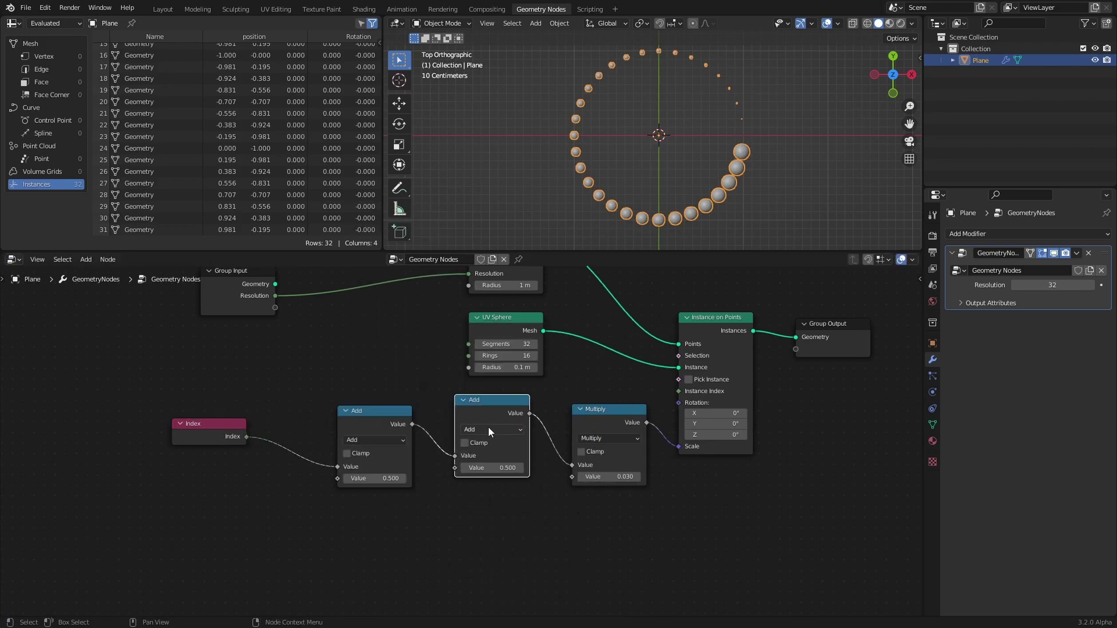
left_click(489, 429)
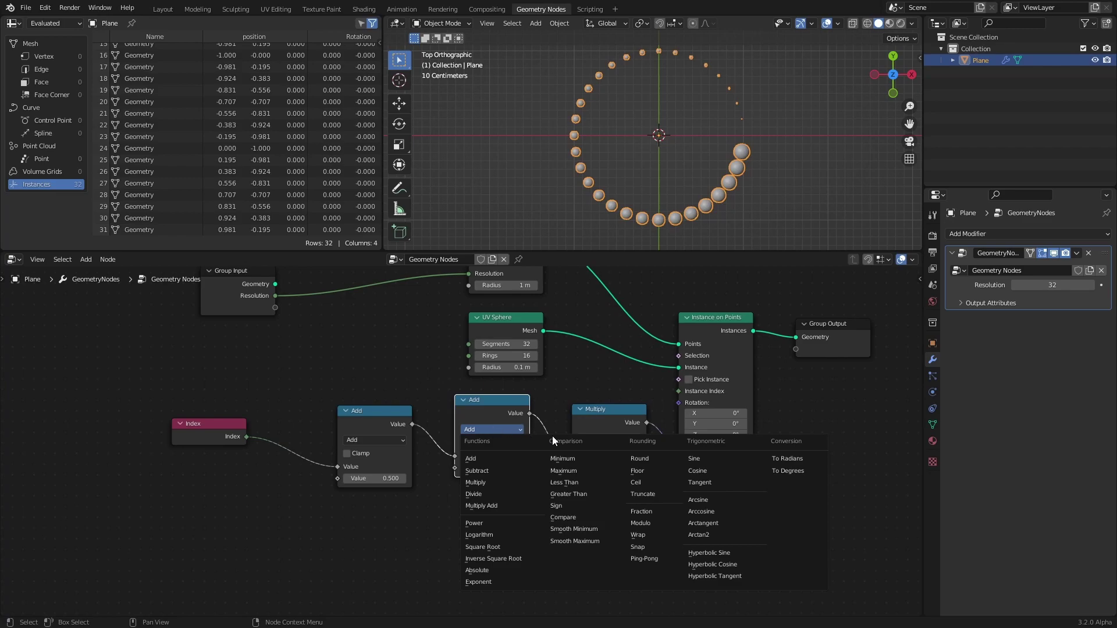
left_click(643, 523)
key("ctrl+s")
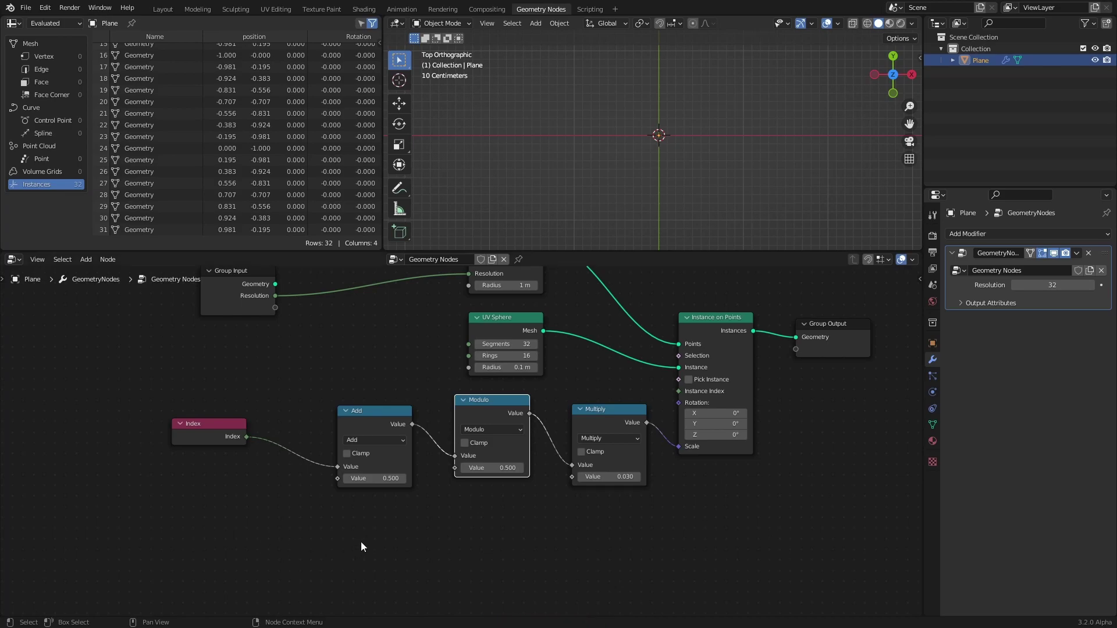
Step: Connect Resolution as the Modulo divisor and set the Add offset to 1
left_click_drag(276, 295, 466, 476)
left_click_drag(373, 429, 341, 449)
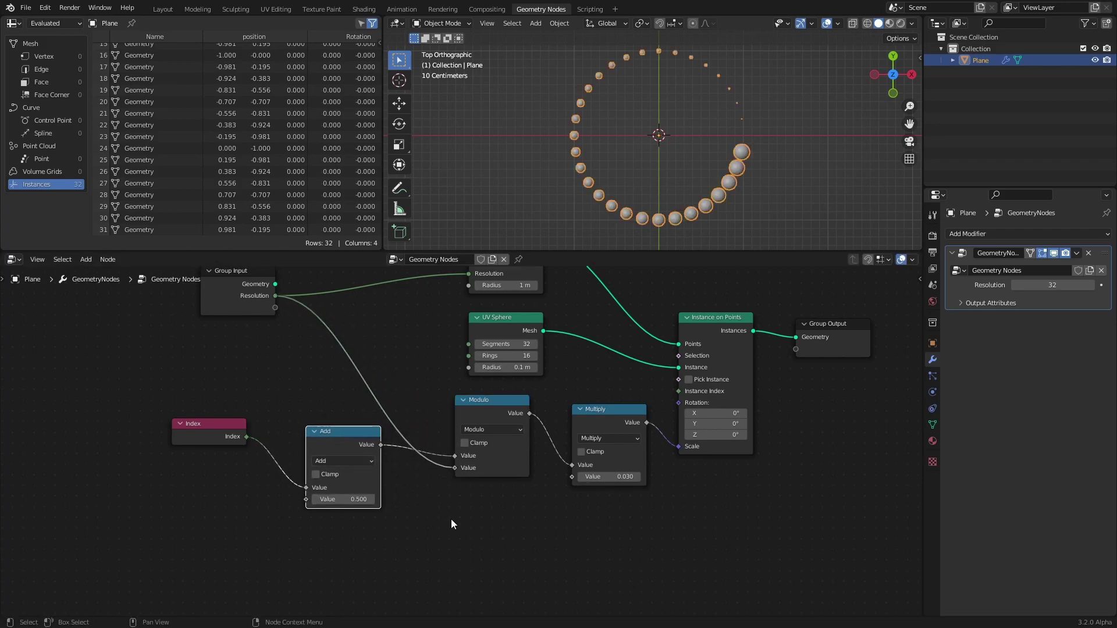
left_click(361, 499)
type("1")
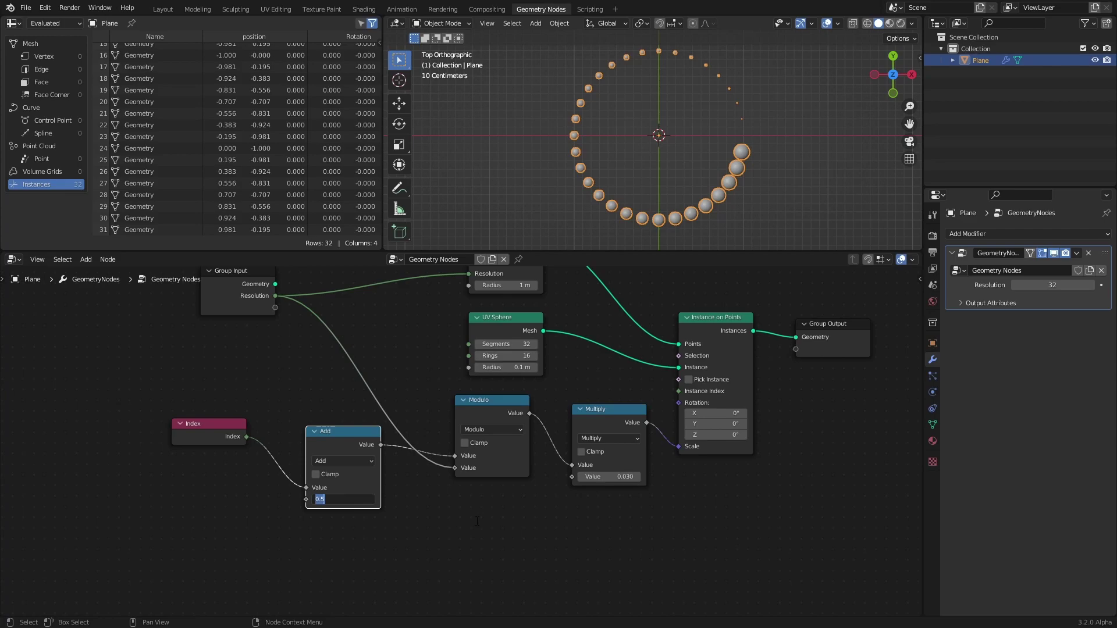
key("Return")
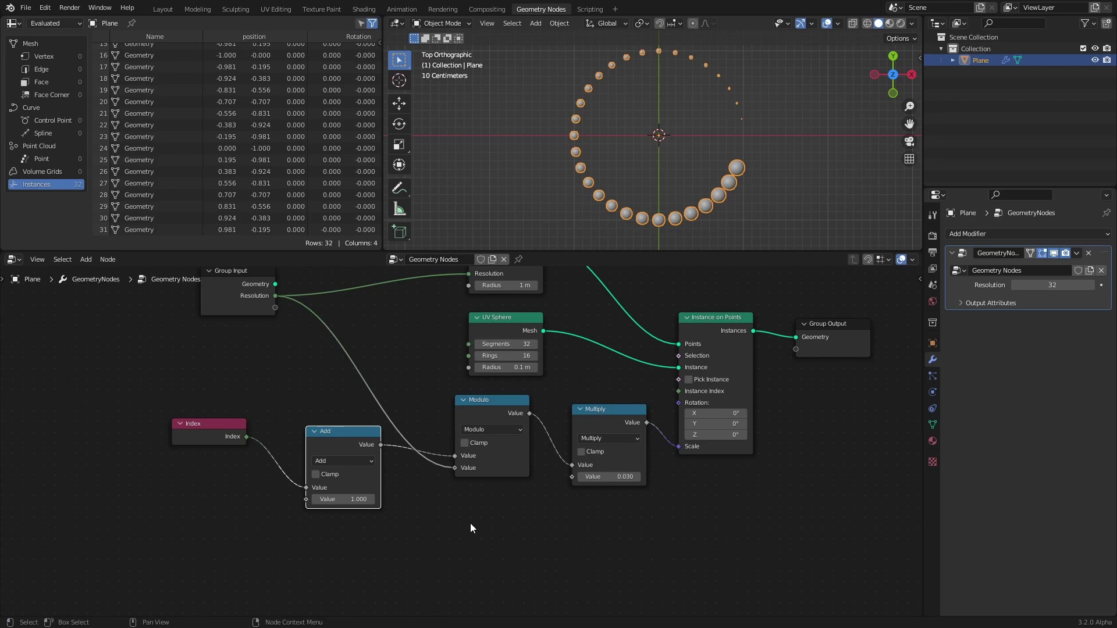
Step: Try Add offsets of 2, 3 and 4 to see the sphere sizes shift
left_click(356, 500)
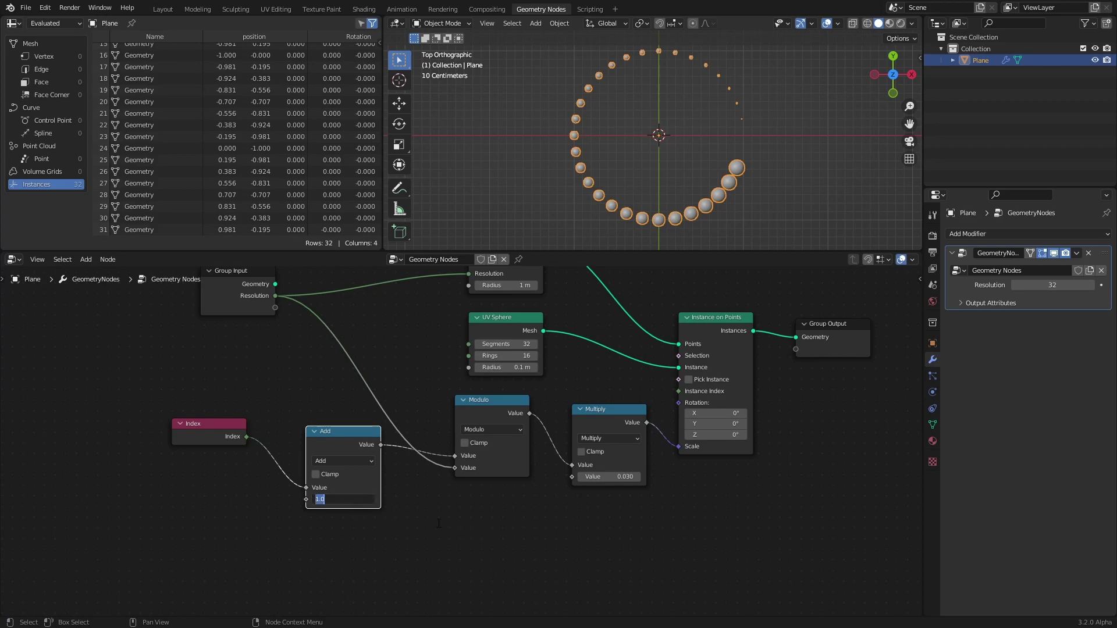
type("2")
key("Return")
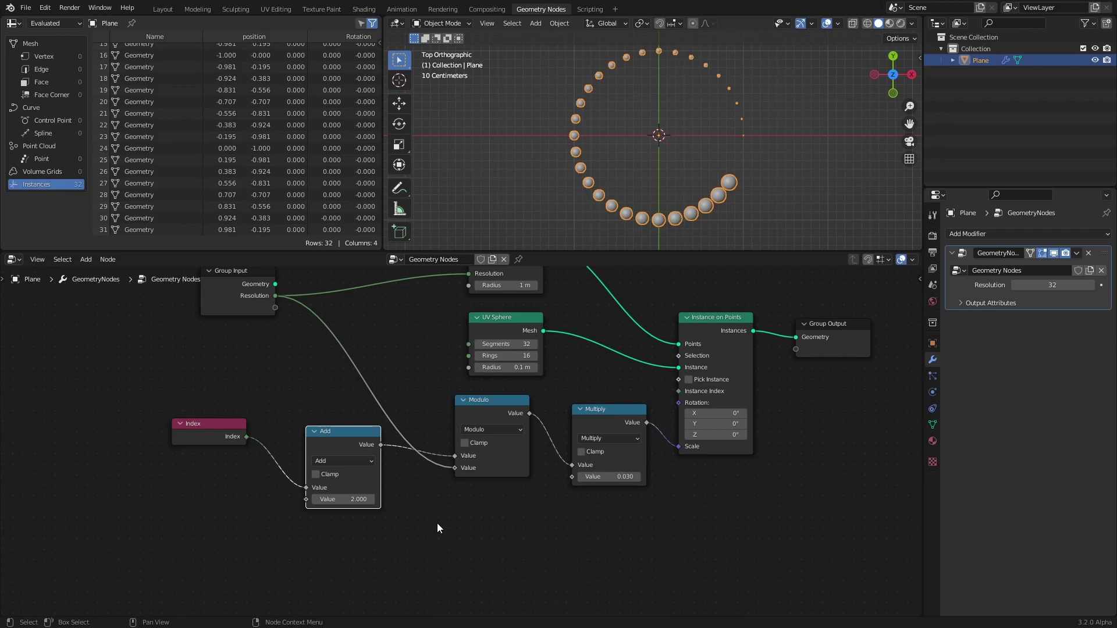
left_click(351, 500)
type("3")
key("Return")
left_click(350, 500)
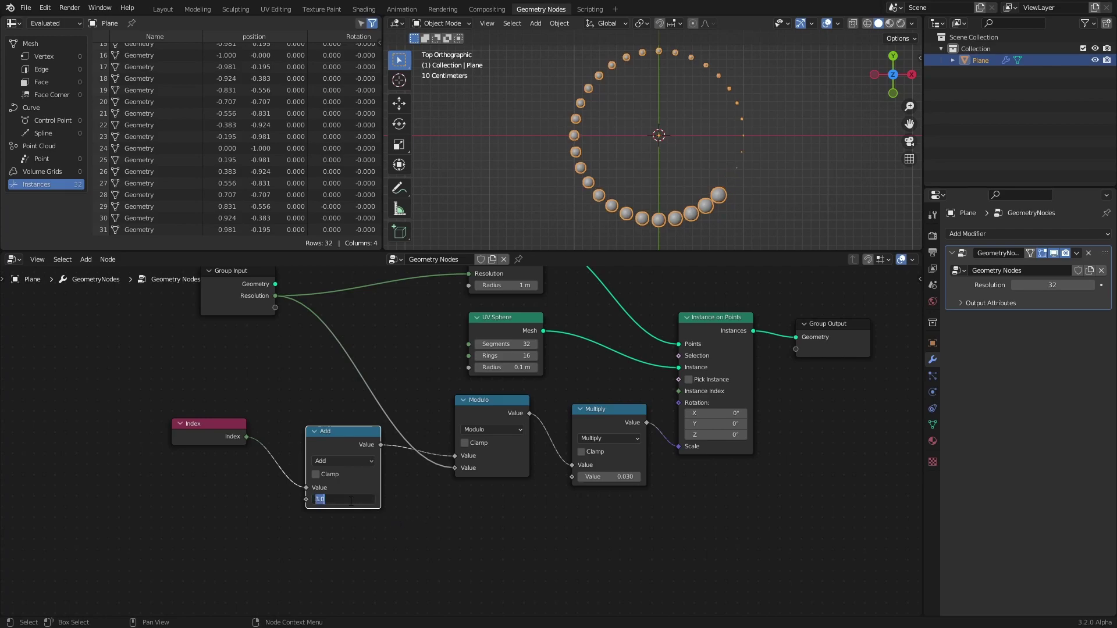
type("4")
key("Return")
Step: Try an Add offset of 5, then reset it to 0
left_click(351, 500)
type("5")
key("Return")
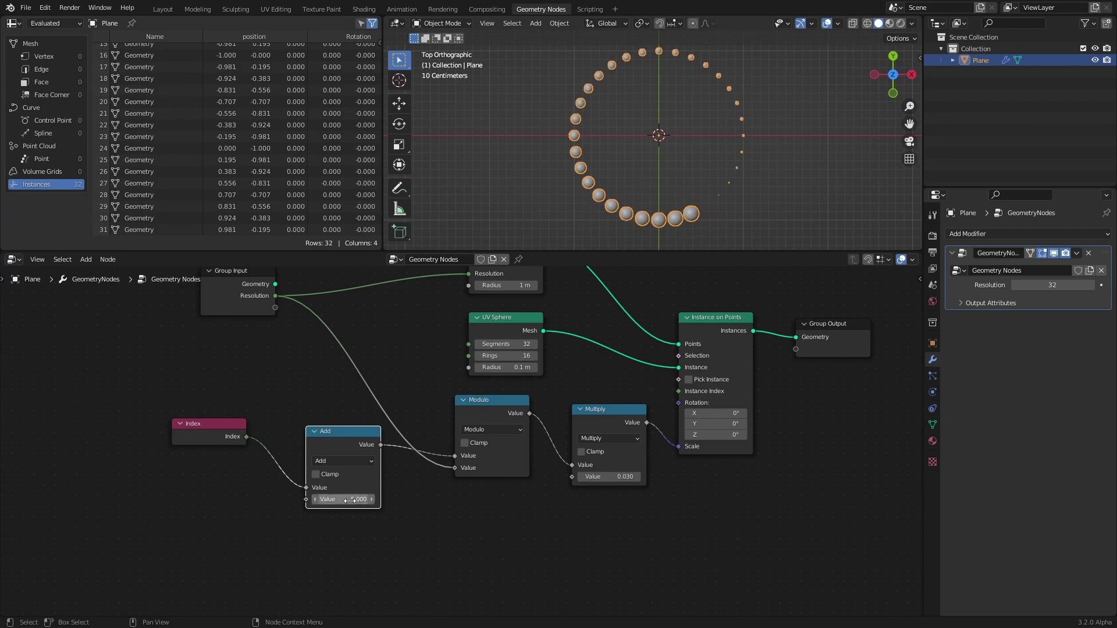
left_click(351, 500)
type("0")
key("Return")
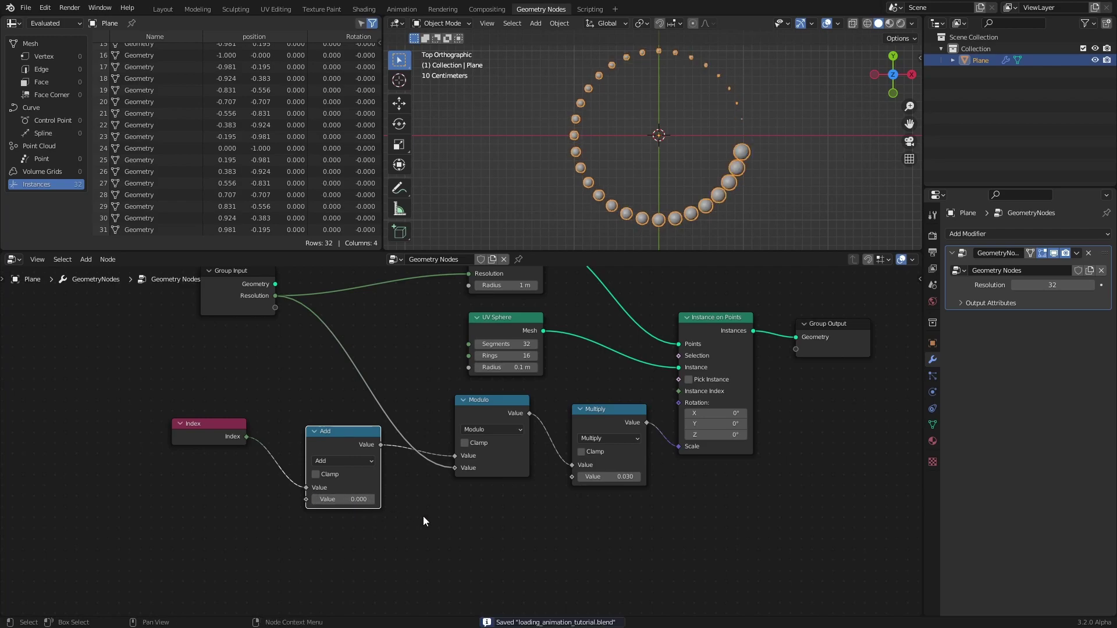
Step: Drag the Add offset to -2.5 to shift the largest spheres around the ring, and save
left_click_drag(335, 499, 359, 499)
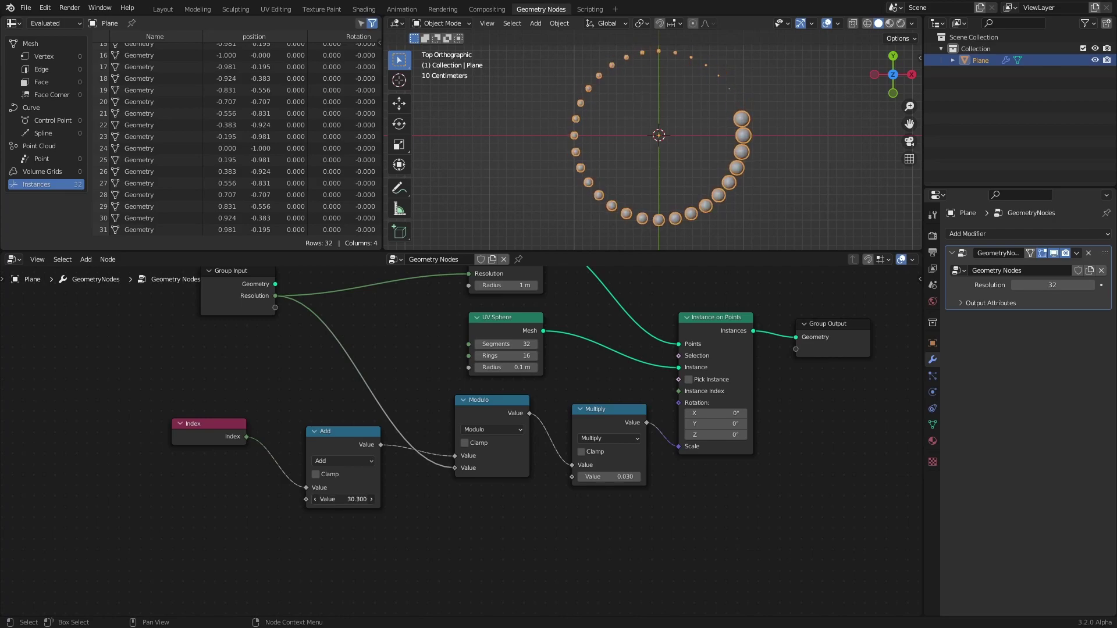
left_click_drag(355, 499, 372, 499)
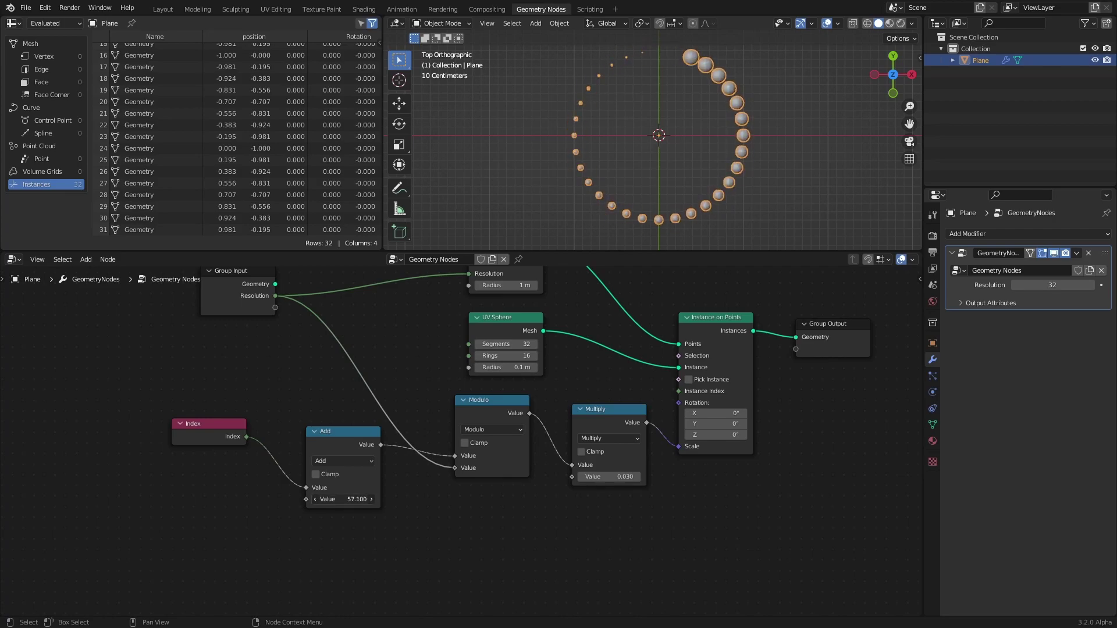
key("ctrl+s")
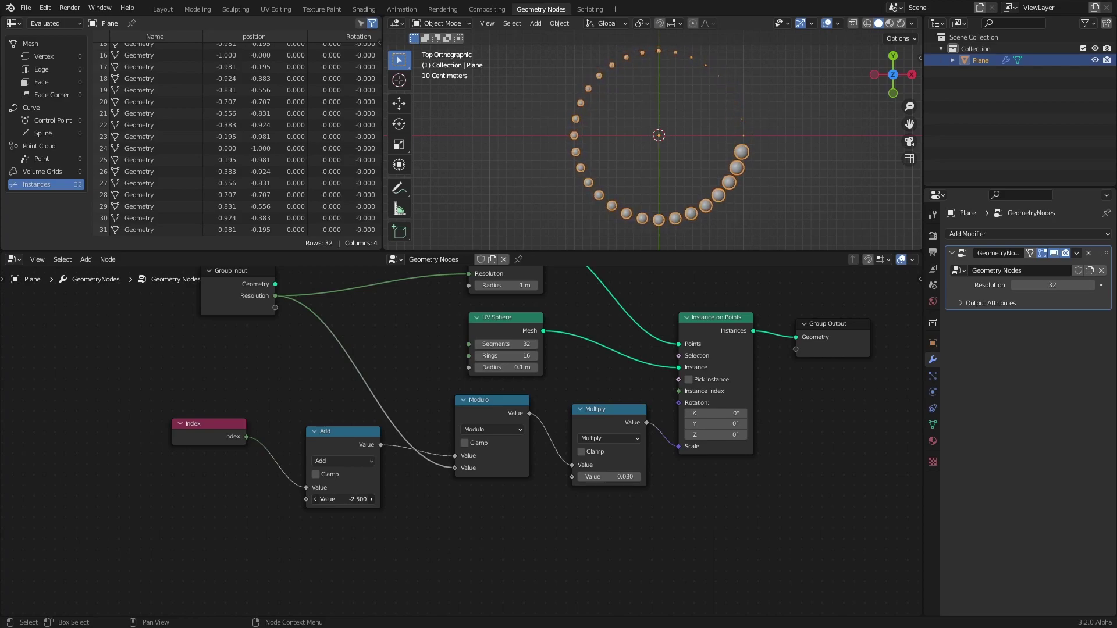
key("shift+a")
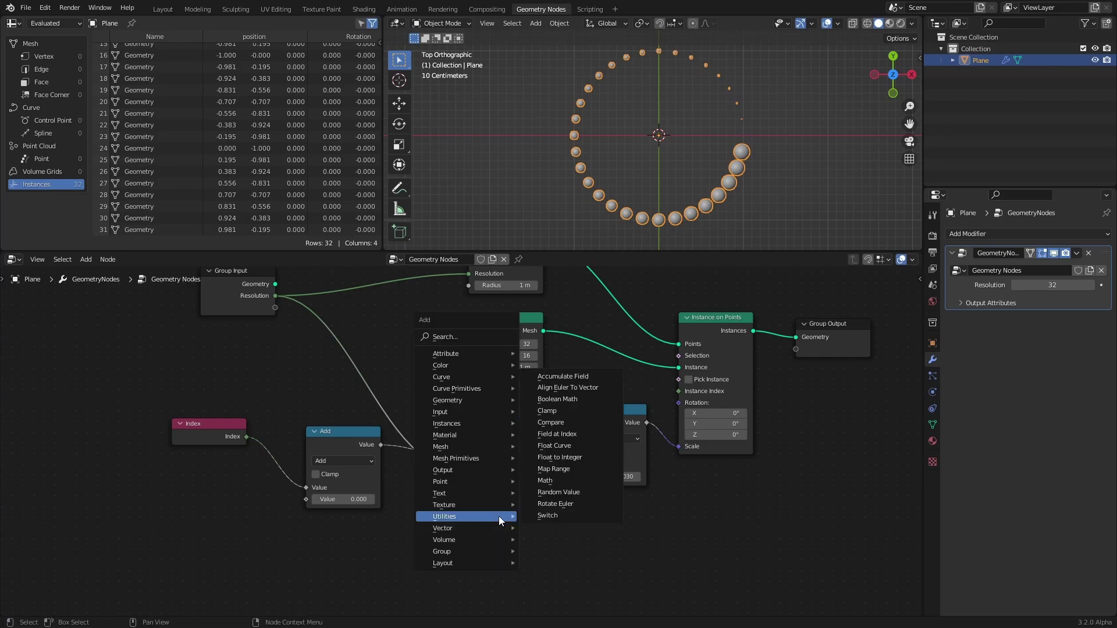
Step: Drop a Subtract math node between Modulo and Multiply, with Resolution as its second value
left_click(573, 480)
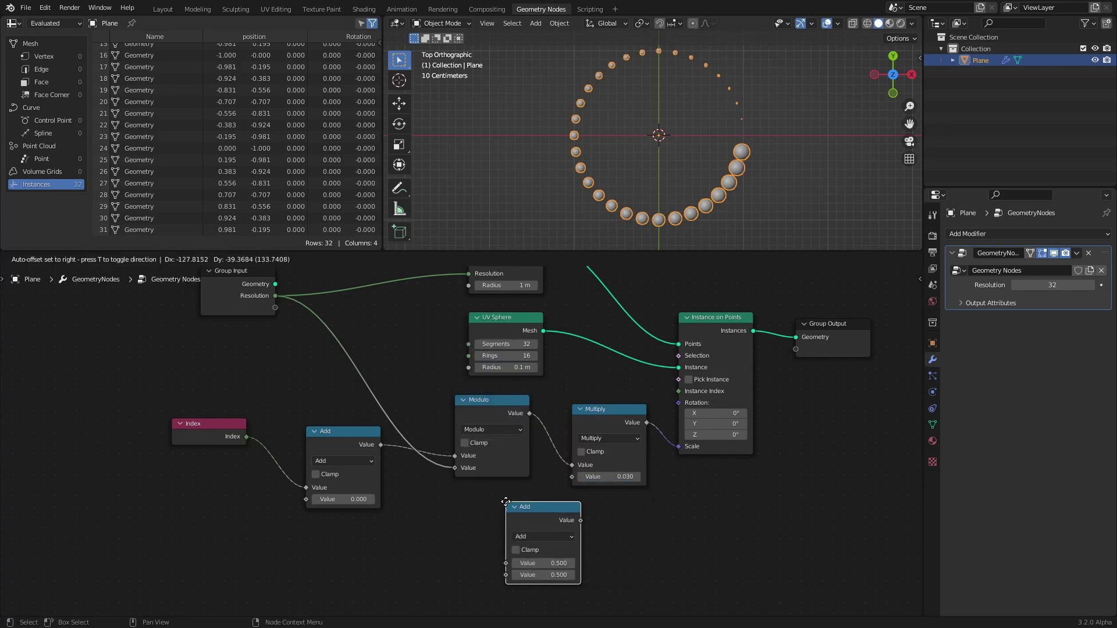
left_click(512, 401)
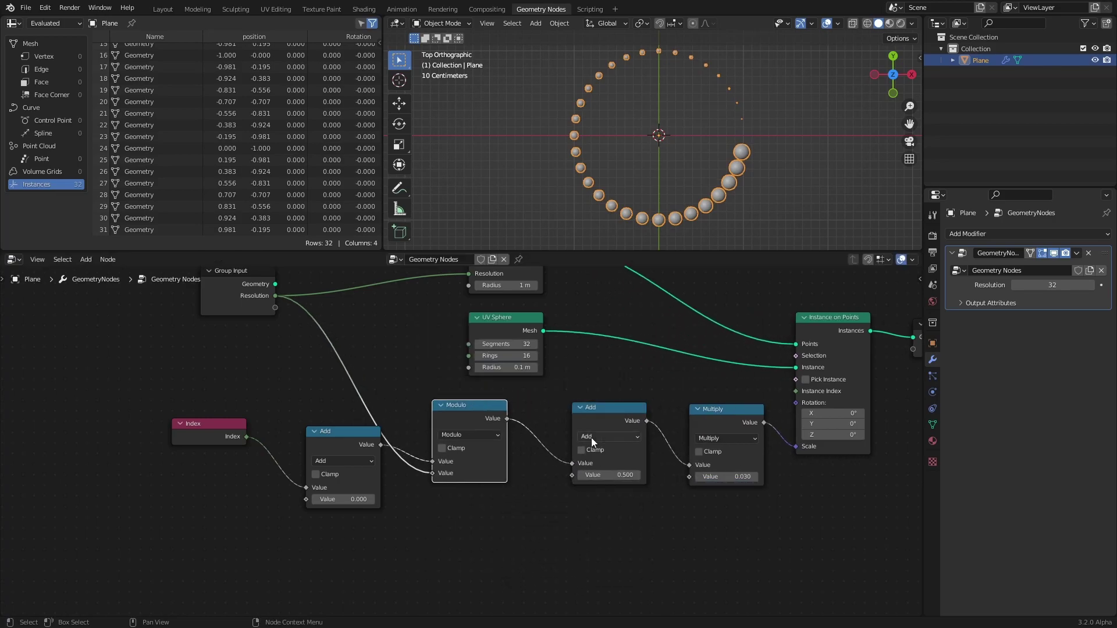
middle_click_drag(594, 441, 493, 456)
left_click_drag(505, 443, 505, 434)
left_click(508, 443)
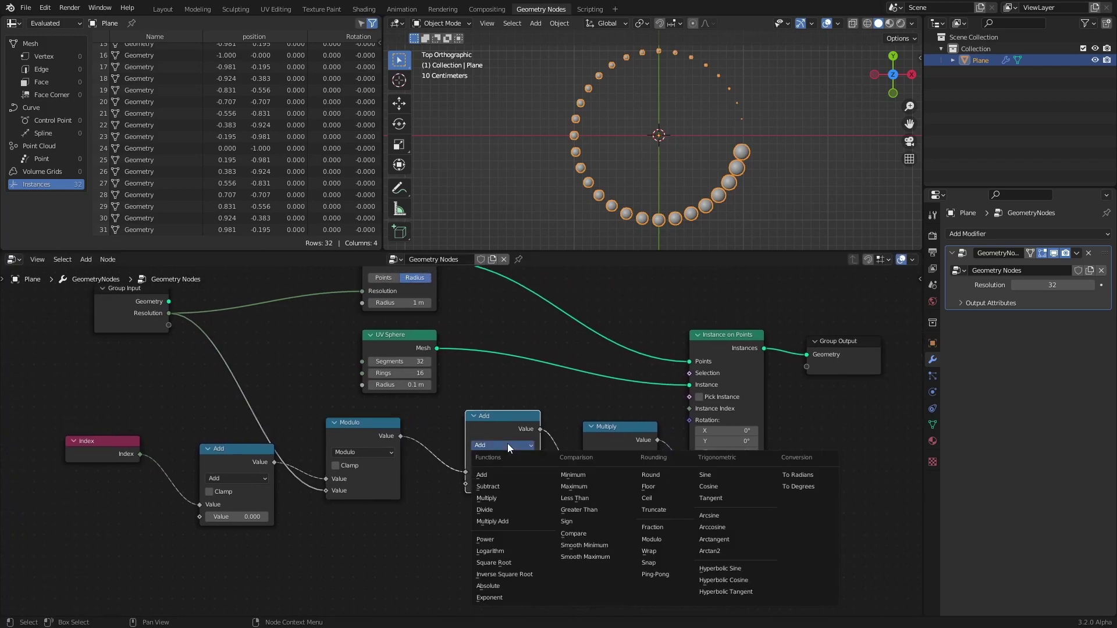
left_click(504, 488)
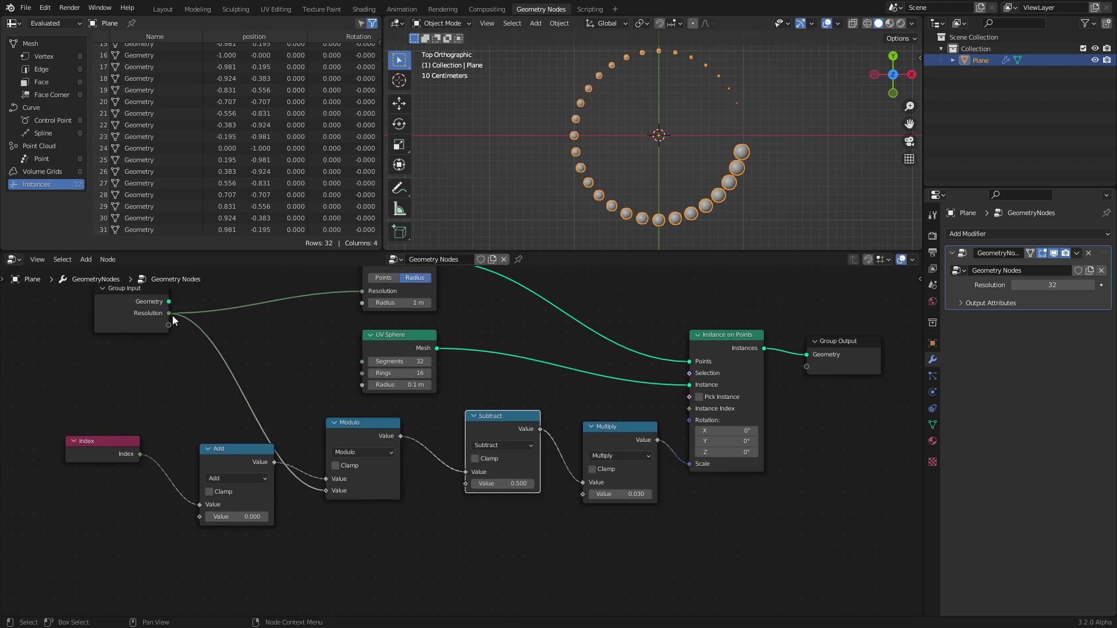
left_click_drag(173, 315, 468, 483)
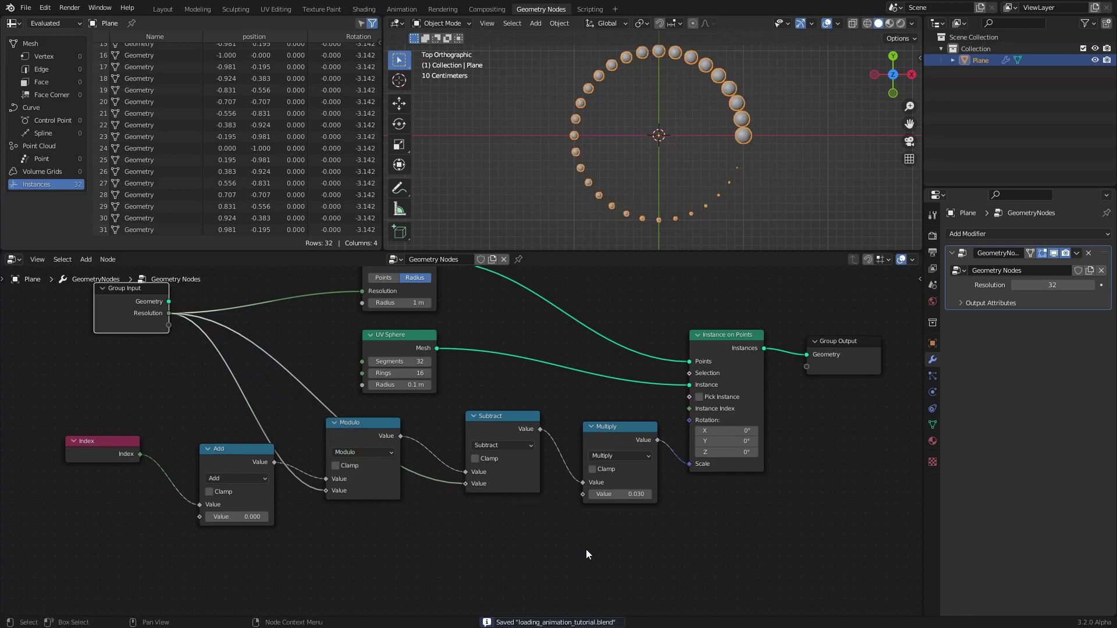
Step: Test a different Add offset, cancel back to 0.000, and save the file
scroll(186, 175, "up", 3)
scroll(206, 175, "down", 3)
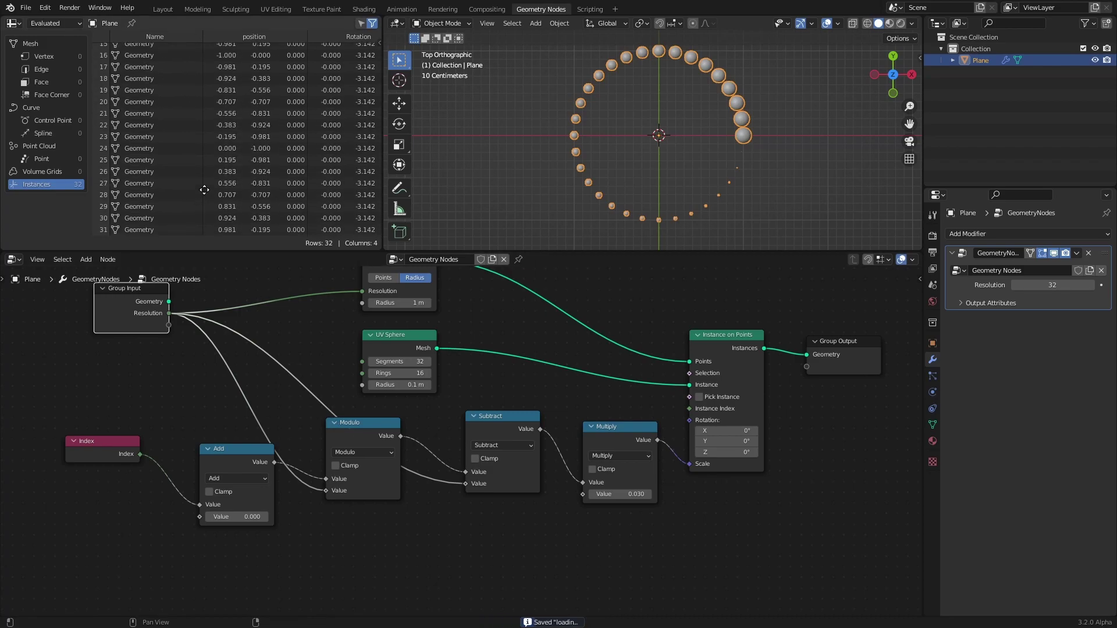
middle_click_drag(237, 425, 311, 389)
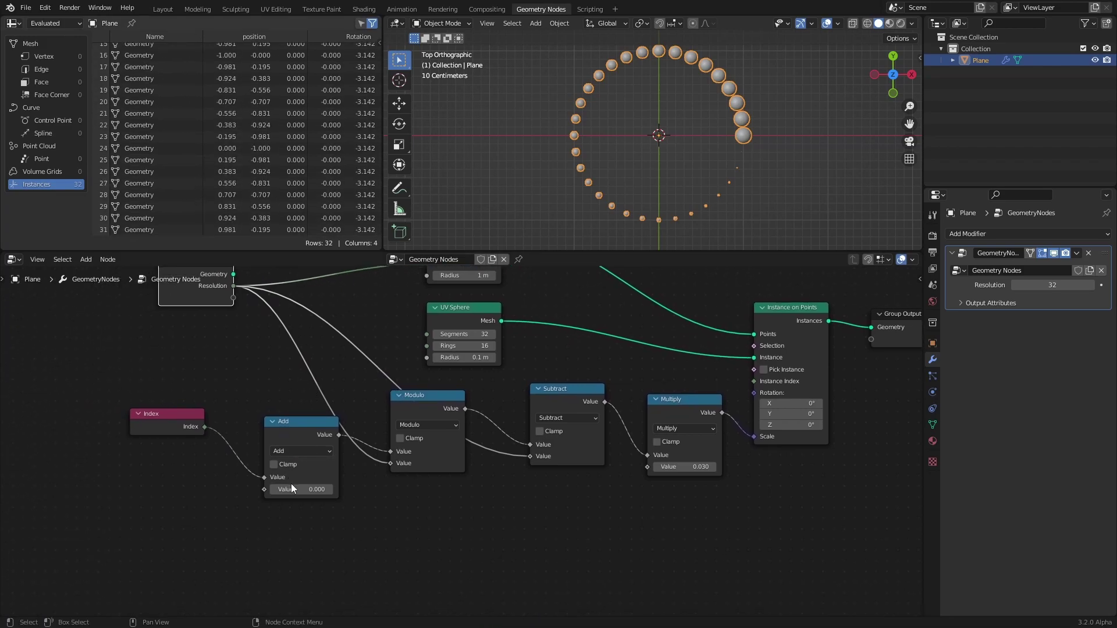
left_click_drag(300, 490, 640, 489)
key("Escape")
key("ctrl+s")
Step: Search for 'scene' and place a Scene Time node in the node graph
middle_click_drag(148, 491, 325, 456)
key("shift+a")
left_click(303, 278)
type("sv")
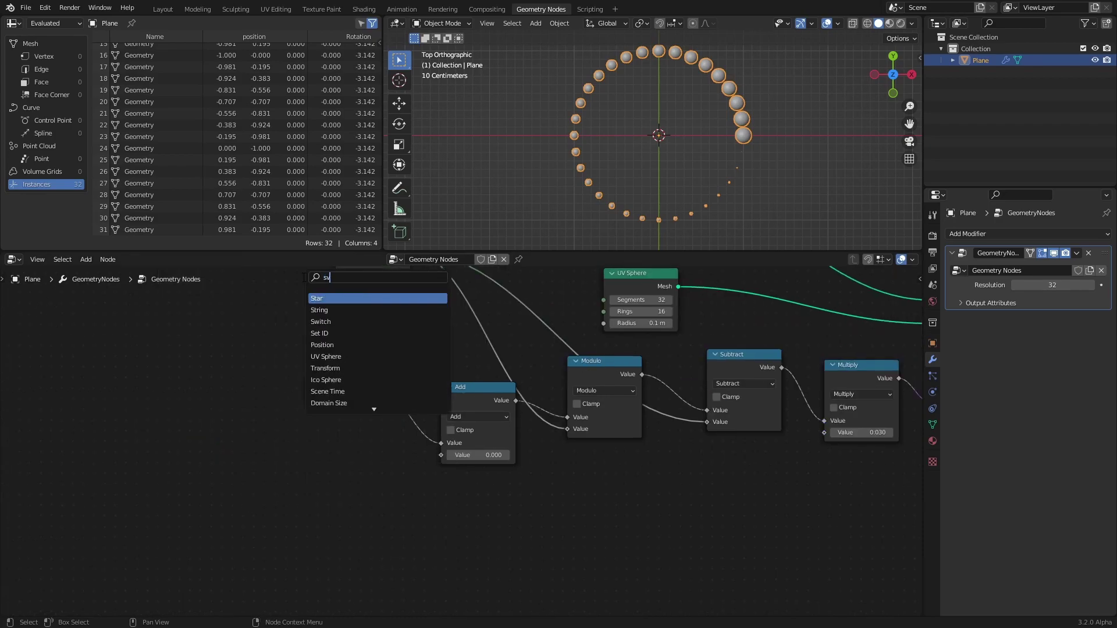
key("BackSpace")
type("ce")
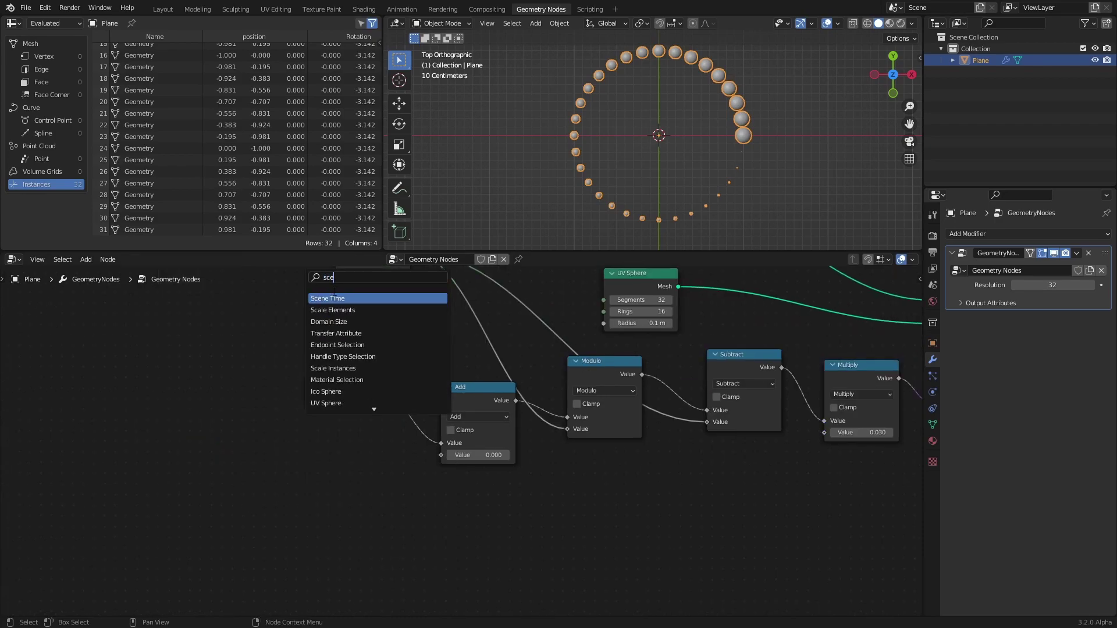
key("Return")
left_click(335, 439)
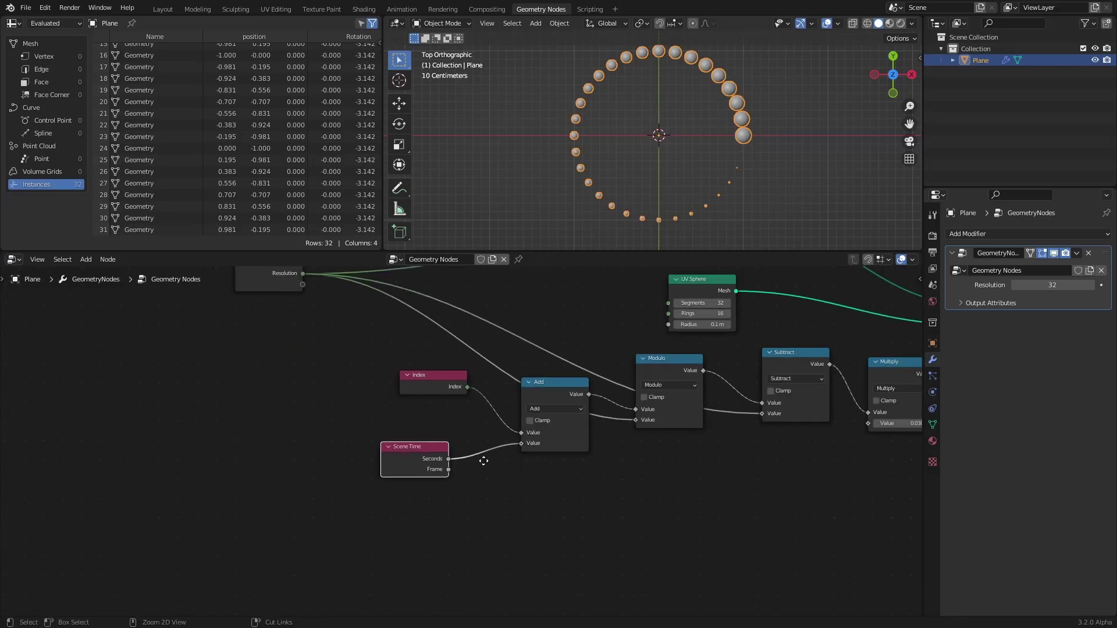
Step: Insert a Math node set to Multiply on the Scene Time Seconds link
key("shift+a")
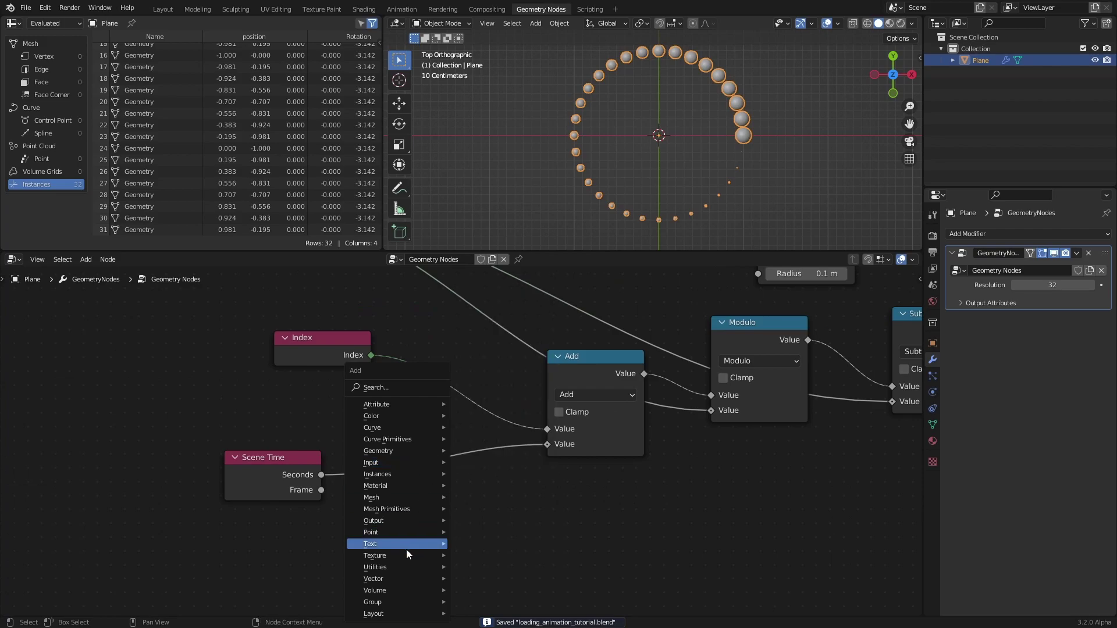
mouse_move(395, 568)
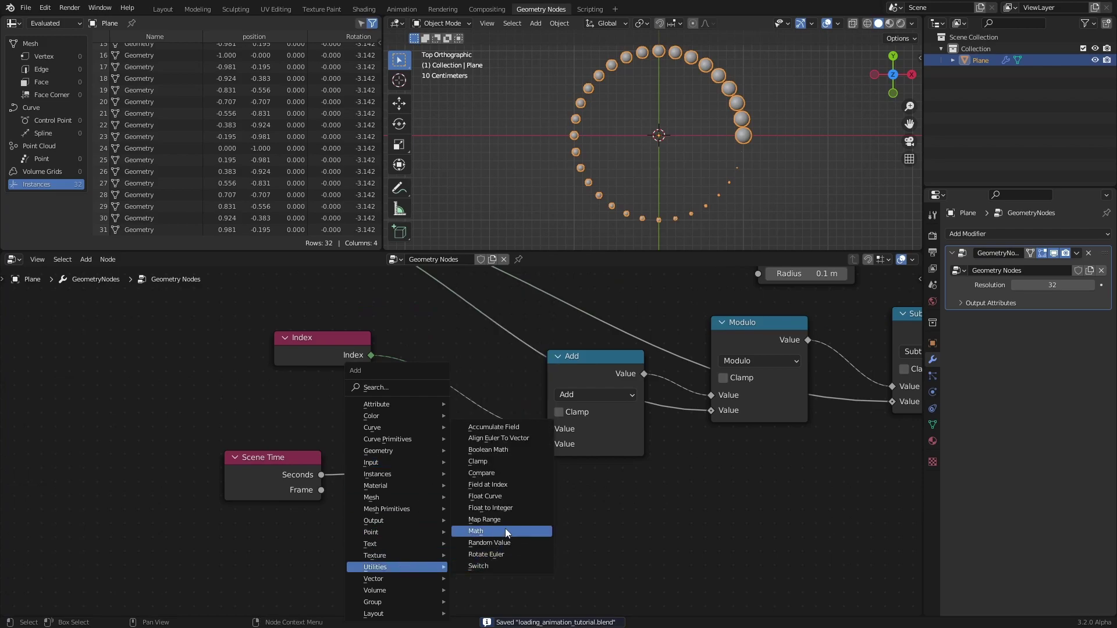
left_click(505, 531)
left_click(443, 469)
left_click(443, 469)
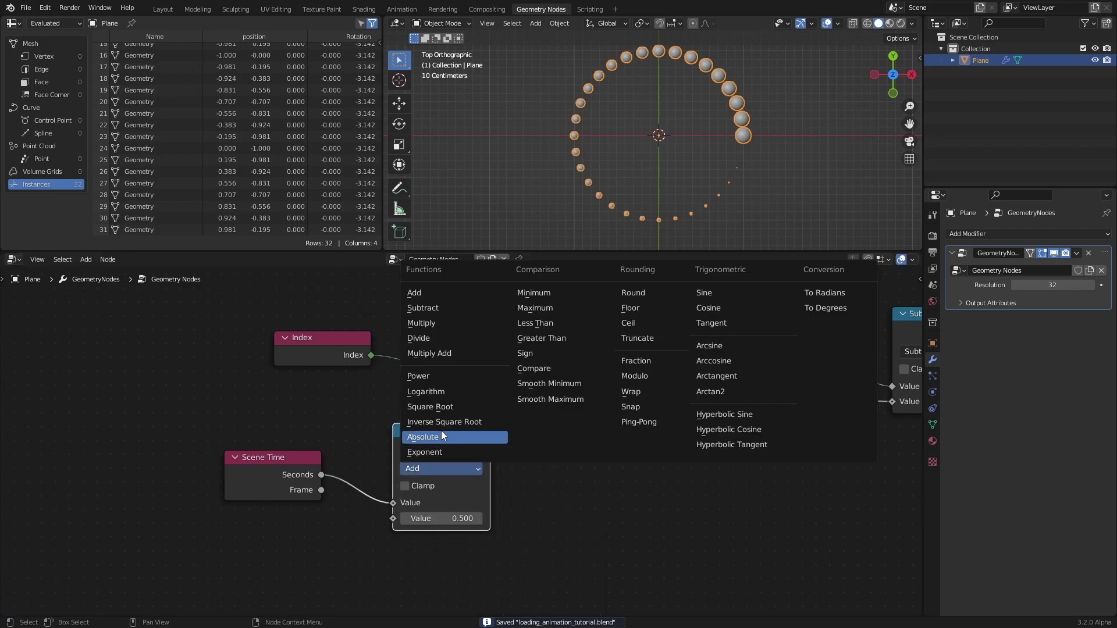
left_click(437, 323)
Step: Set the time multiplier to 20.000 and wire its value to Group Input's empty socket
key("space")
left_click(443, 518)
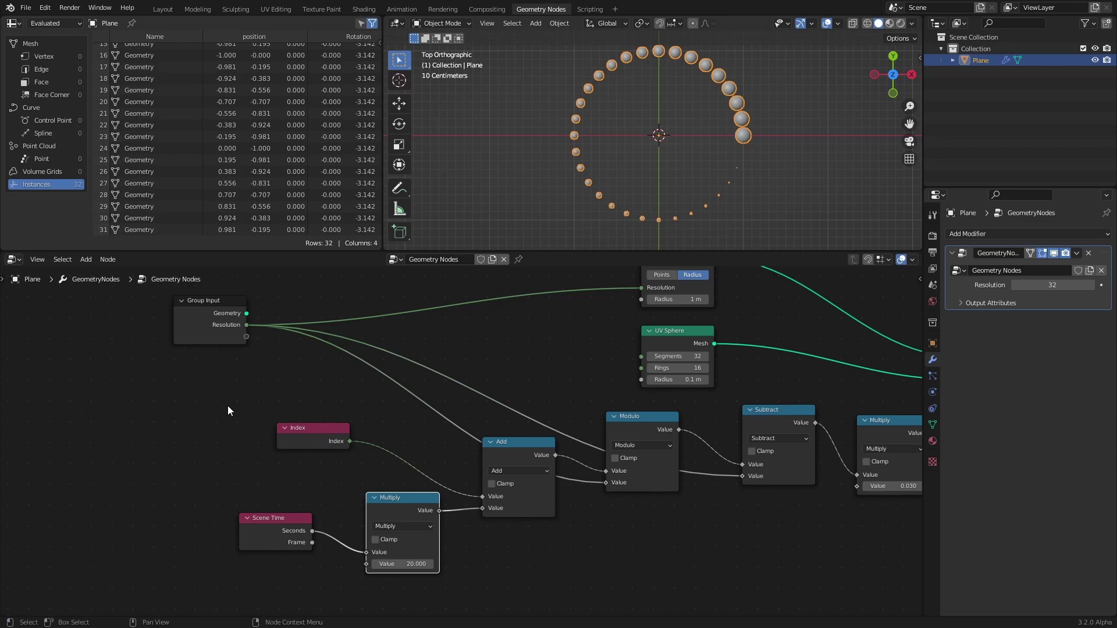
key("ctrl+z")
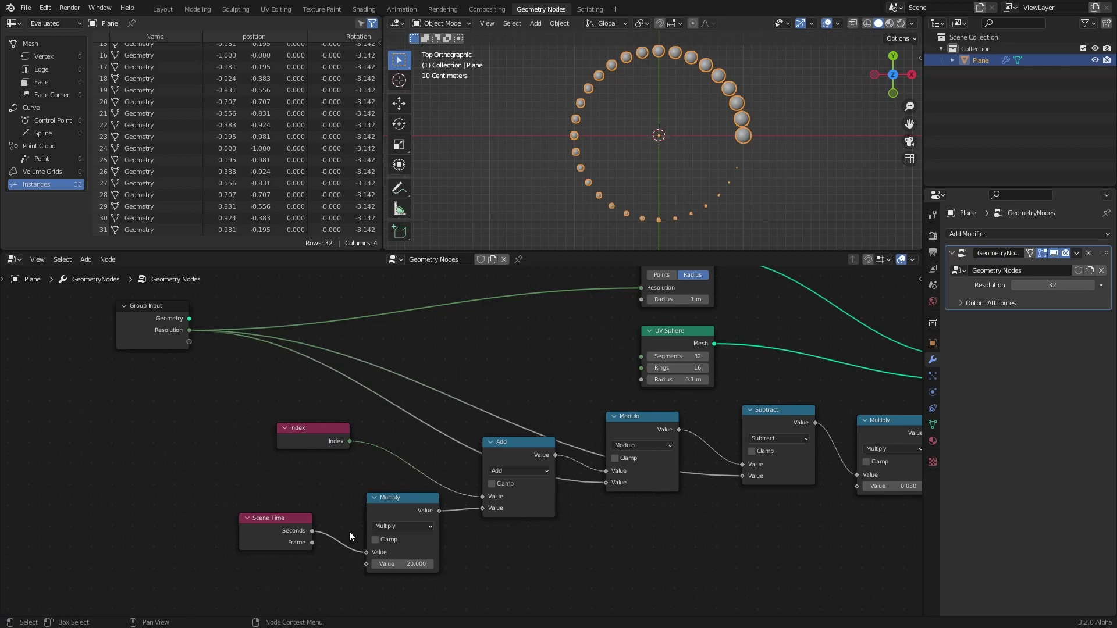
left_click_drag(368, 567, 191, 344)
Step: Expose the time multiplier as a group input named 'Speed' and save
left_click(149, 347)
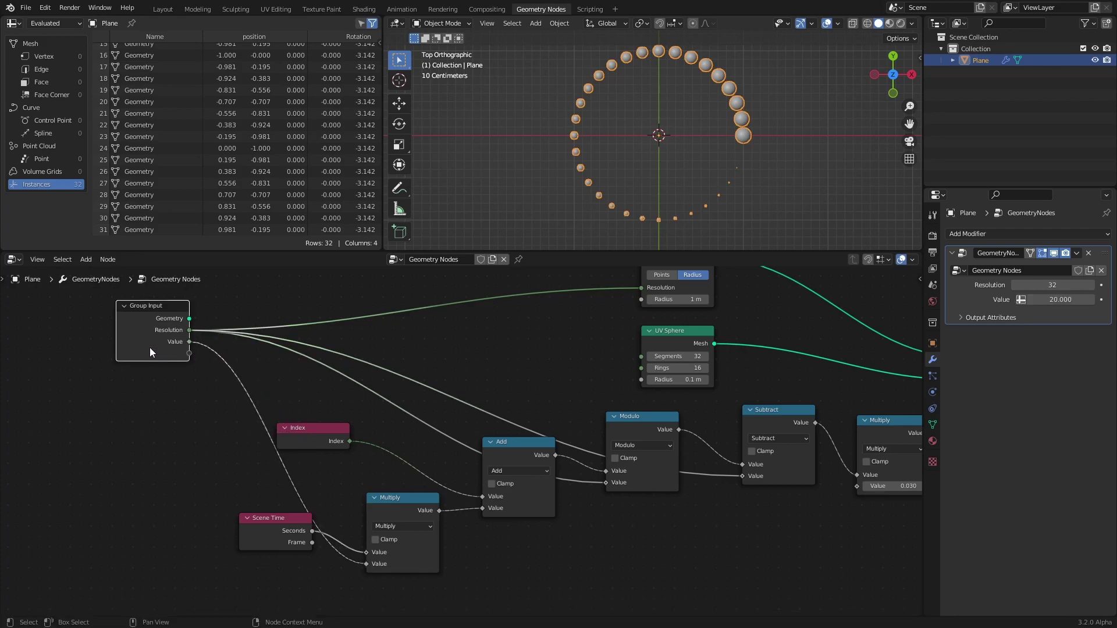
key("n")
left_click(915, 366)
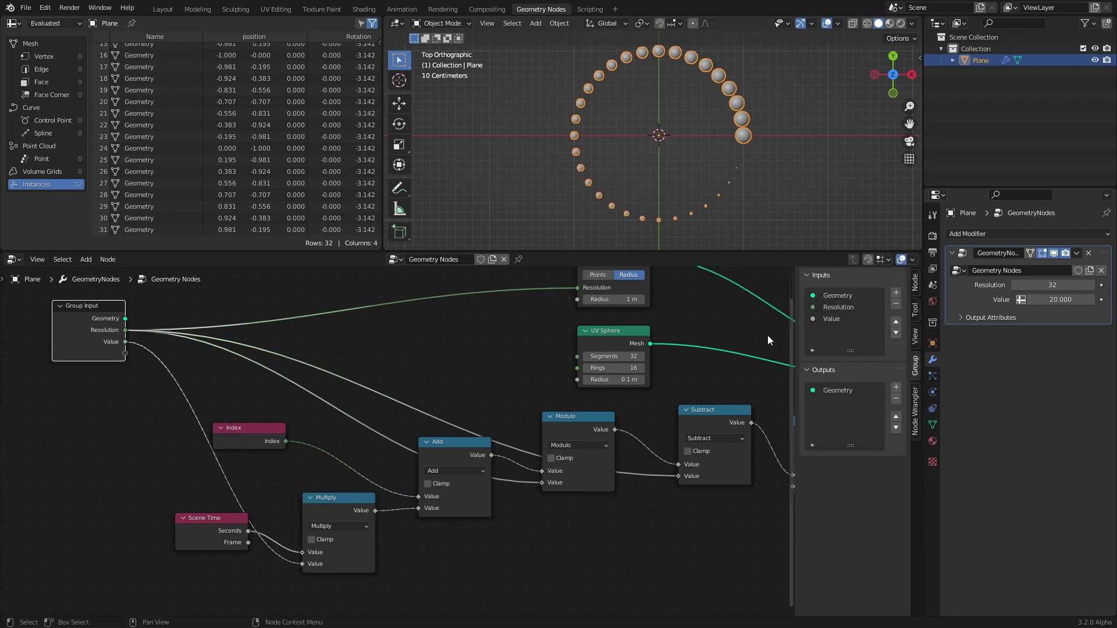
left_click(831, 319)
double_click(837, 319)
type("Speed")
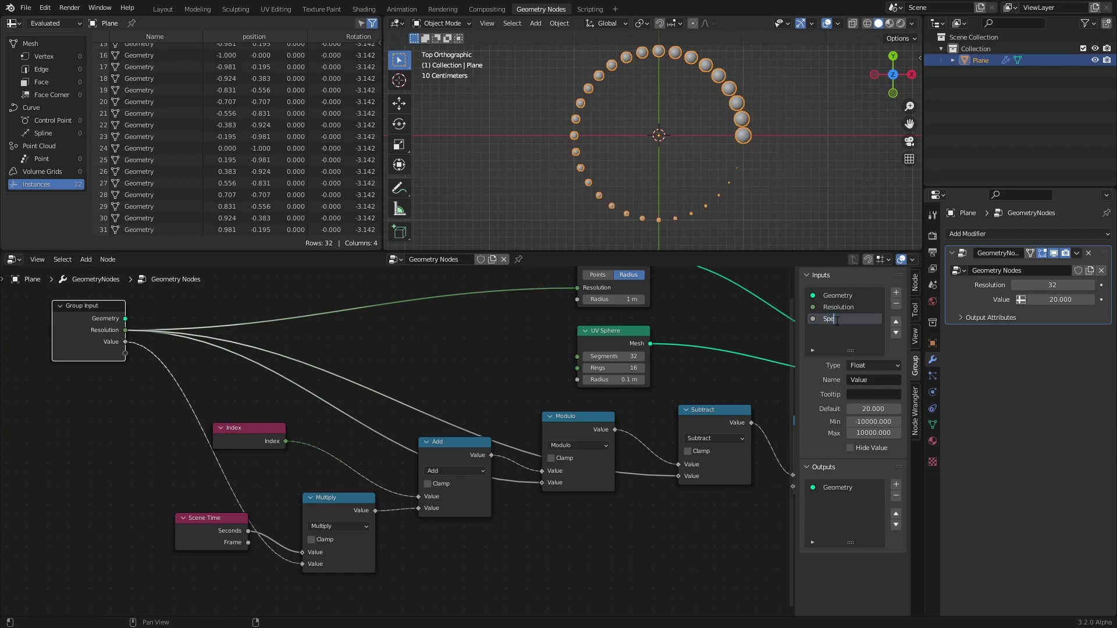
key("Return")
key("ctrl+s")
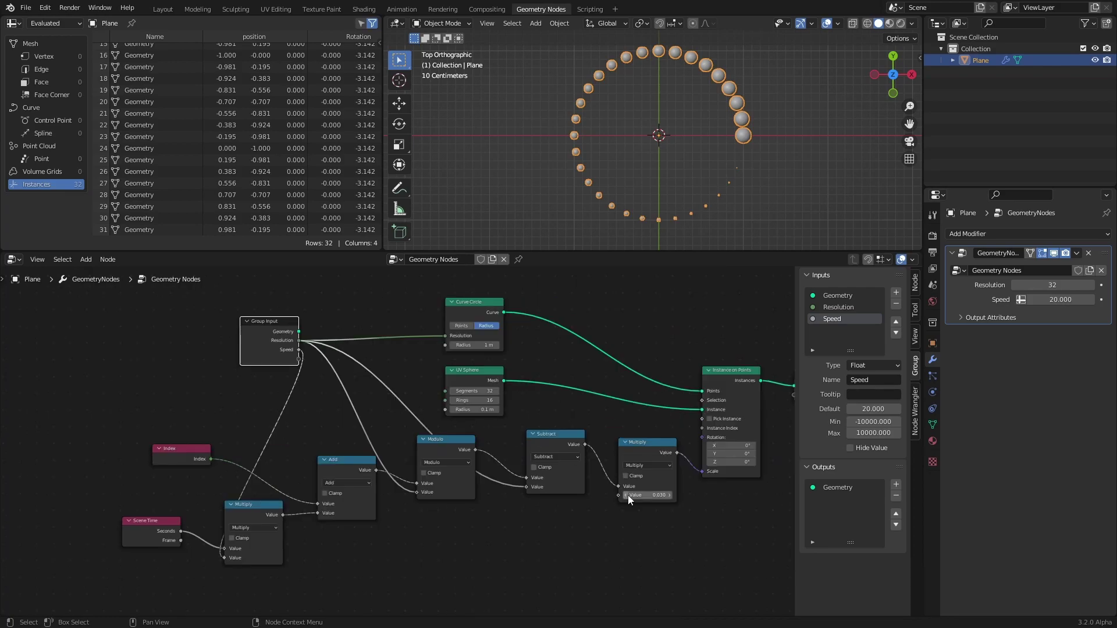
Step: Expose the sphere size multiplier as a group input named 'Scaling' and save
left_click_drag(619, 496, 299, 358)
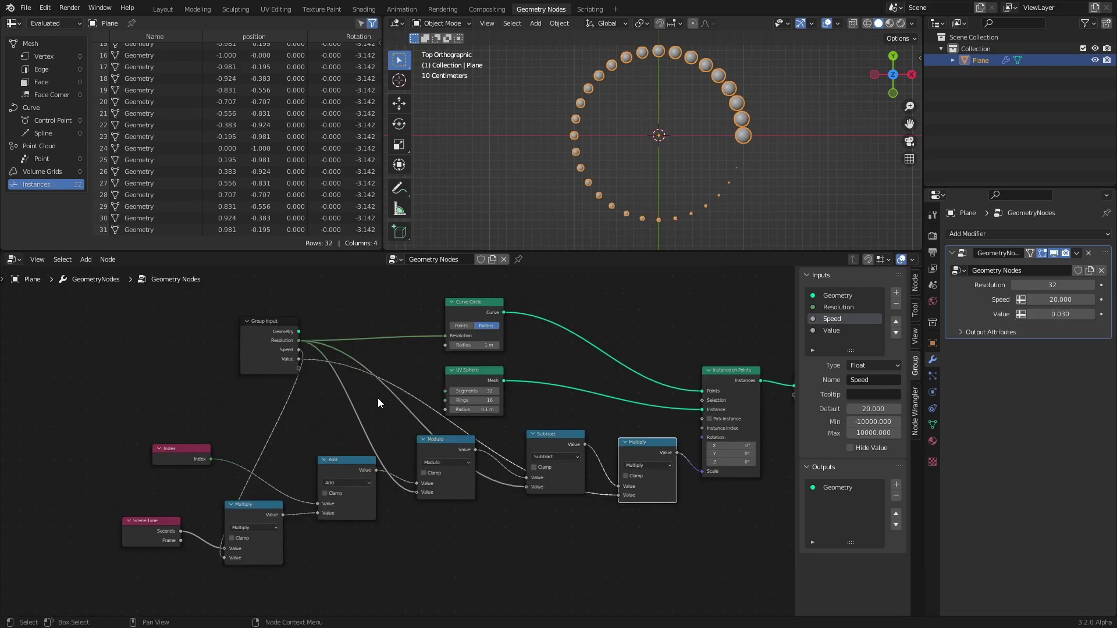
double_click(833, 330)
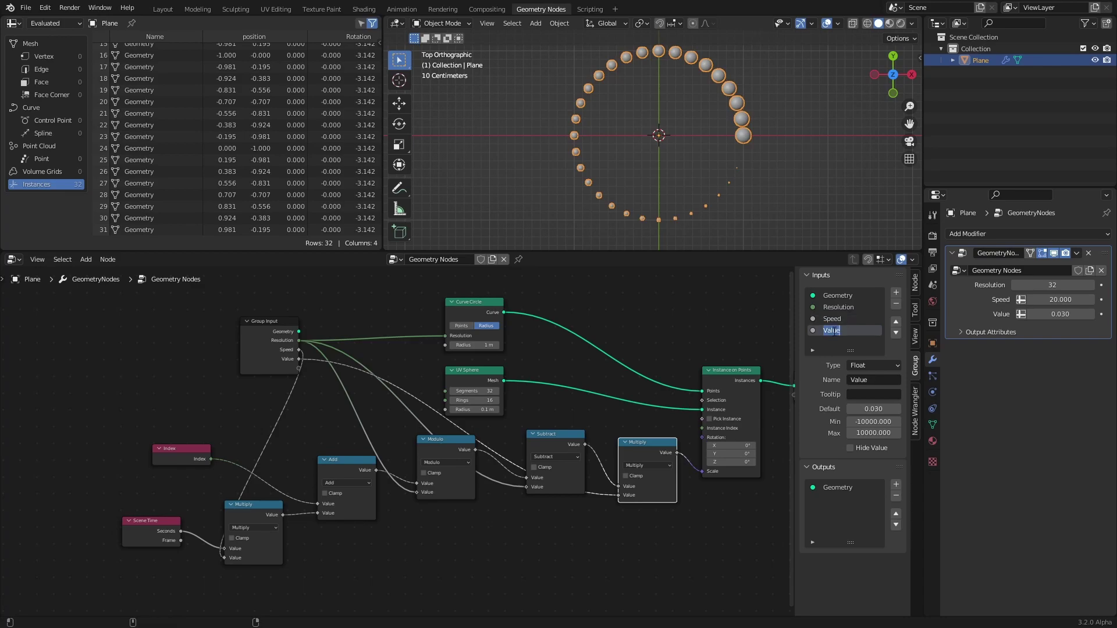
type("Scaling")
key("Return")
key("ctrl+s")
Step: Play the animation in the Layout workspace and lower Speed from 20.000 to 13.930
key("ctrl+Page_Down")
key("ctrl+Page_Down")
key("space")
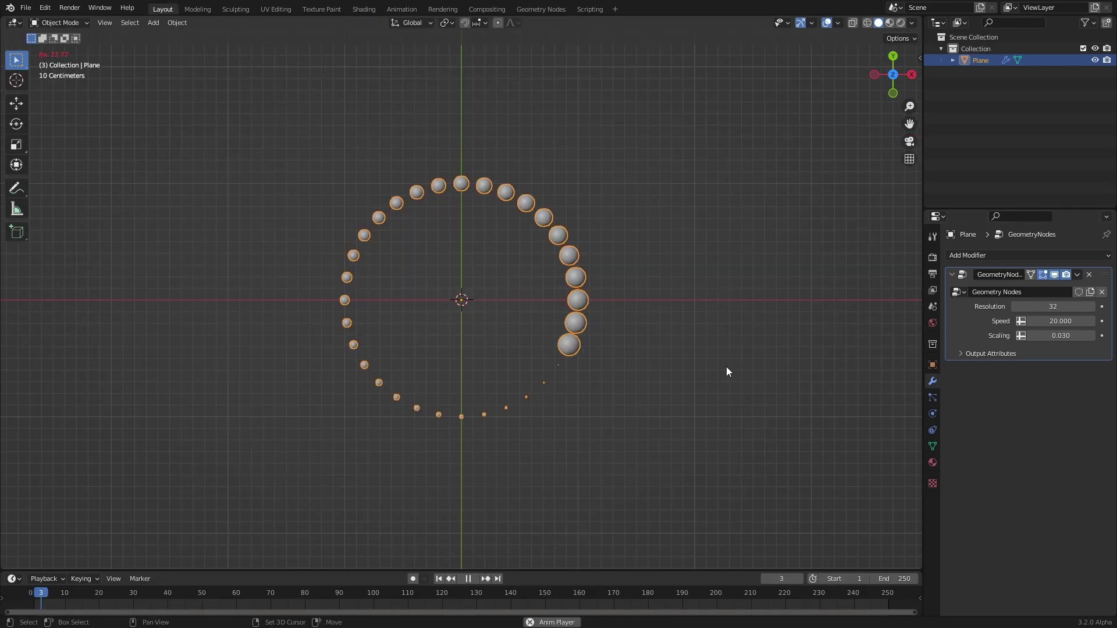
middle_click_drag(705, 367, 691, 365, "shift")
left_click(687, 362)
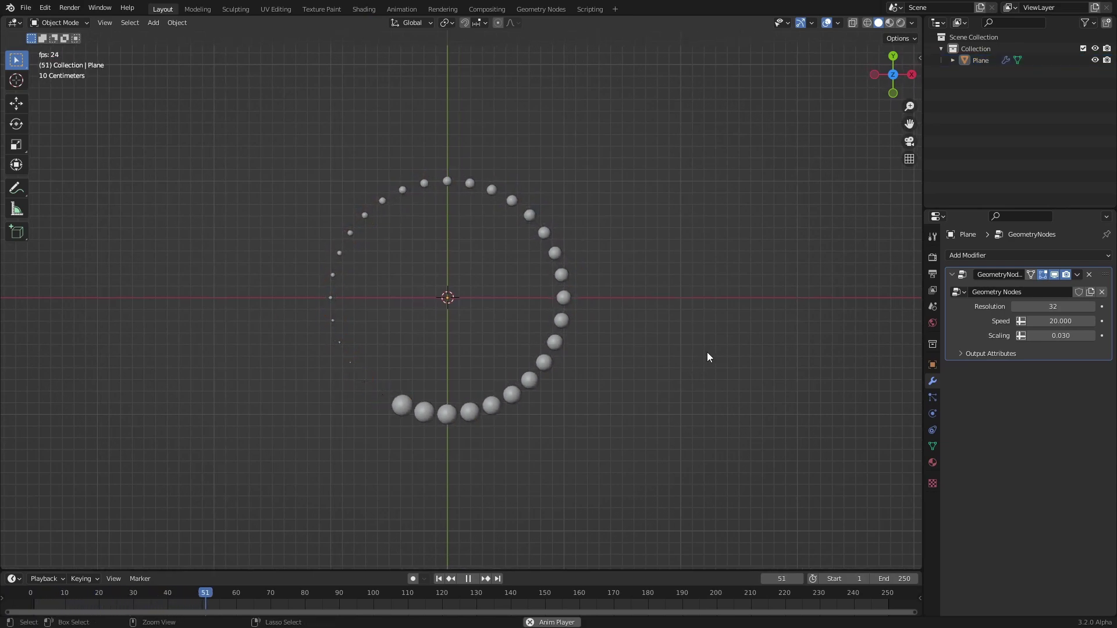
key("ctrl+s")
left_click_drag(1060, 321, 1036, 322)
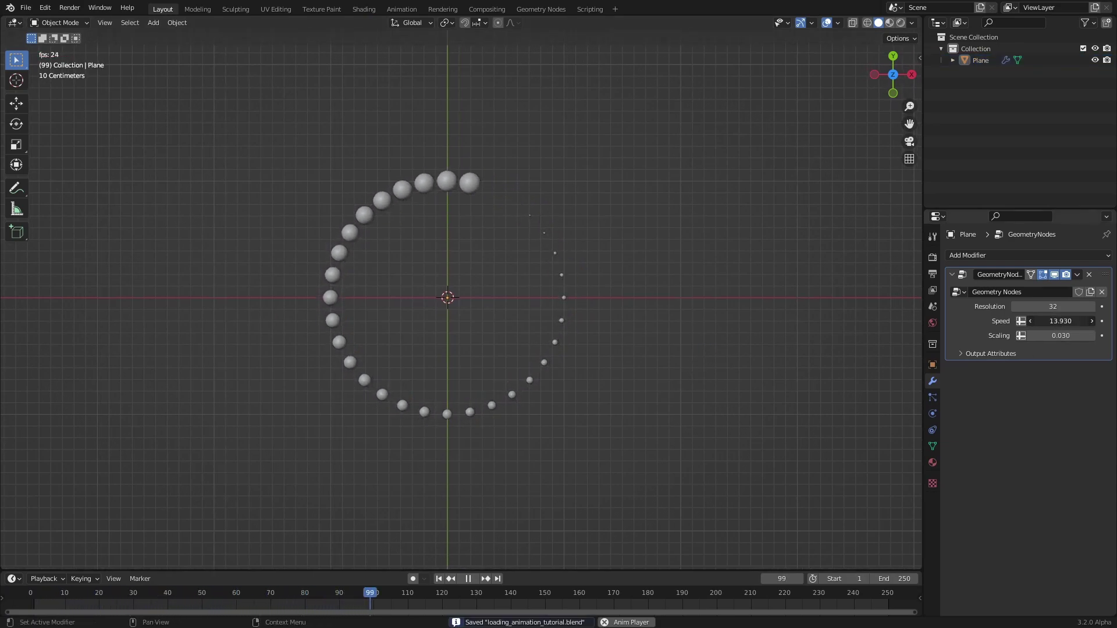